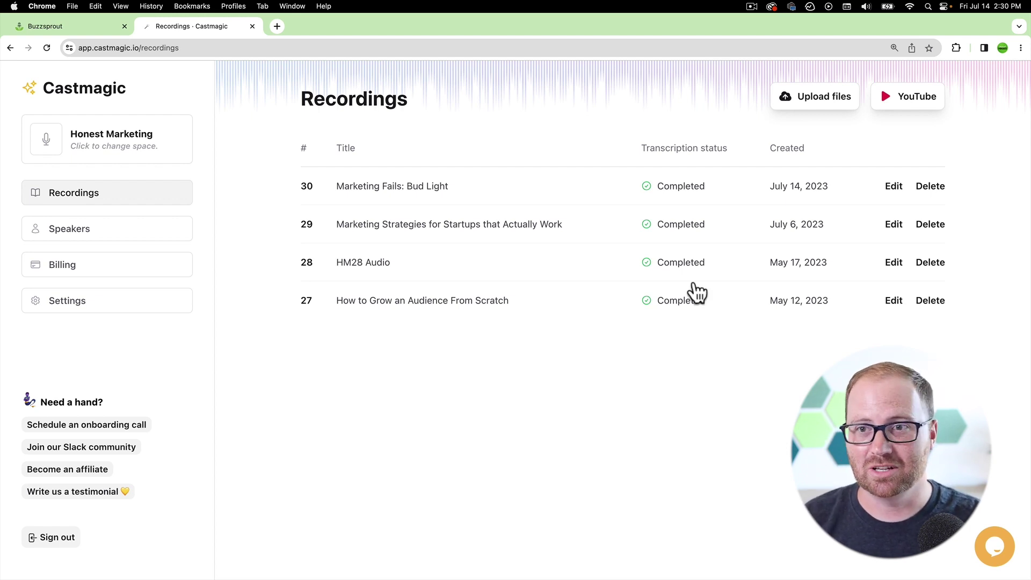
- Upload HM32 Audio.wav from Downloads as a new Castmagic recording
click(823, 102)
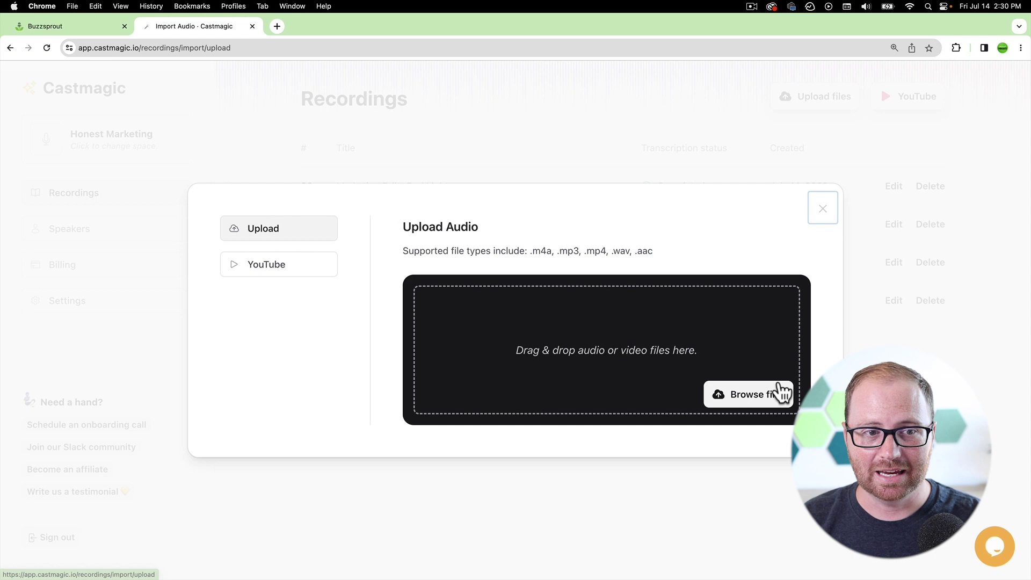
mouse_move(718, 574)
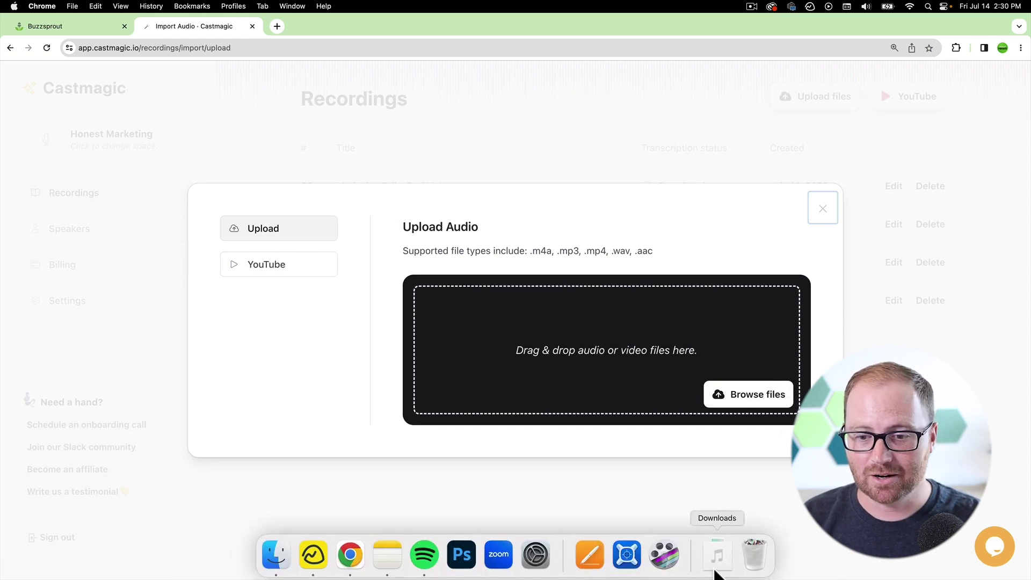
click(719, 556)
drag(664, 445, 603, 356)
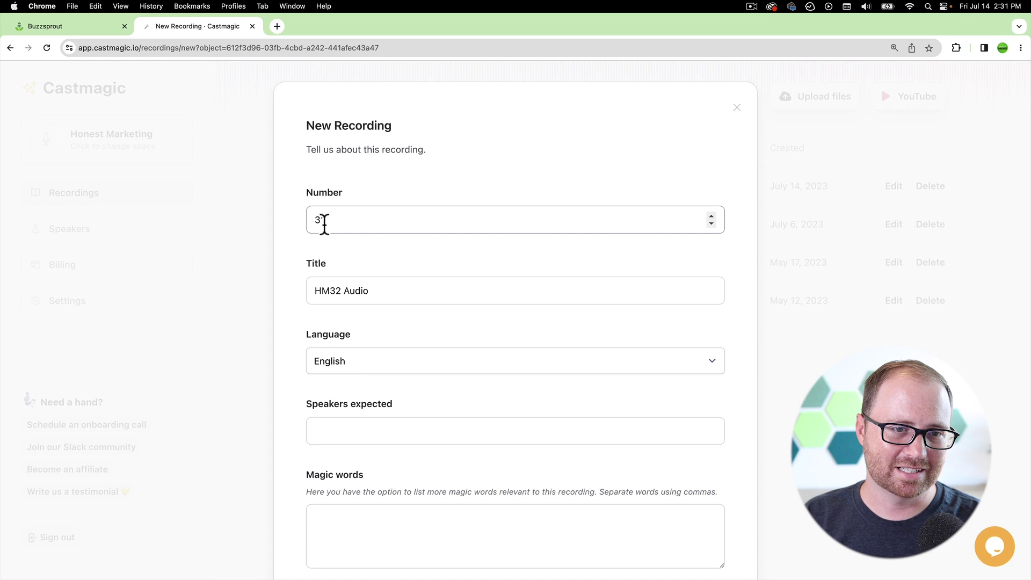
- Set number 33, title HM33 Audio and 1 expected speaker, then save the recording
click(382, 293)
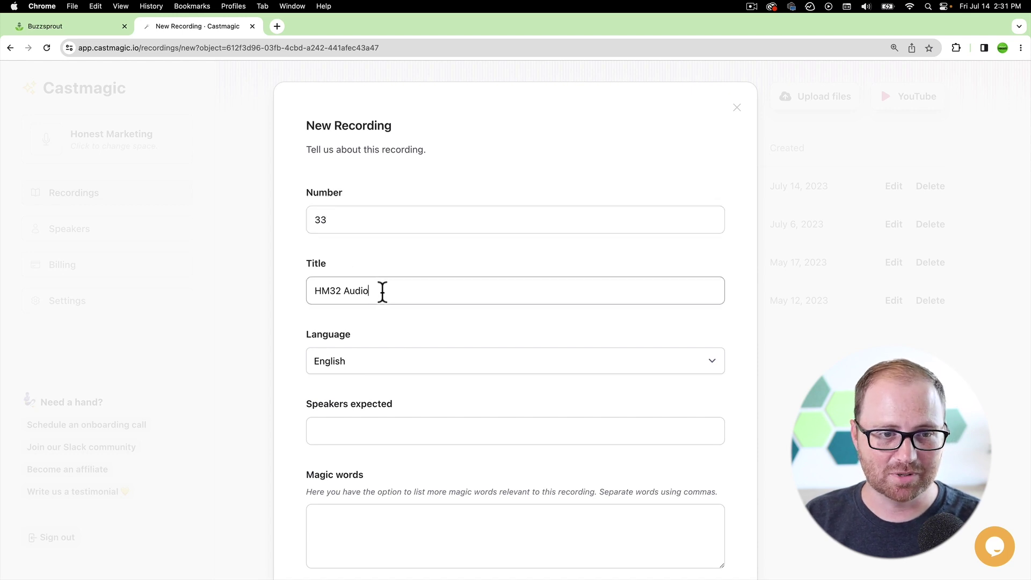
drag(382, 292, 339, 292)
key(BackSpace)
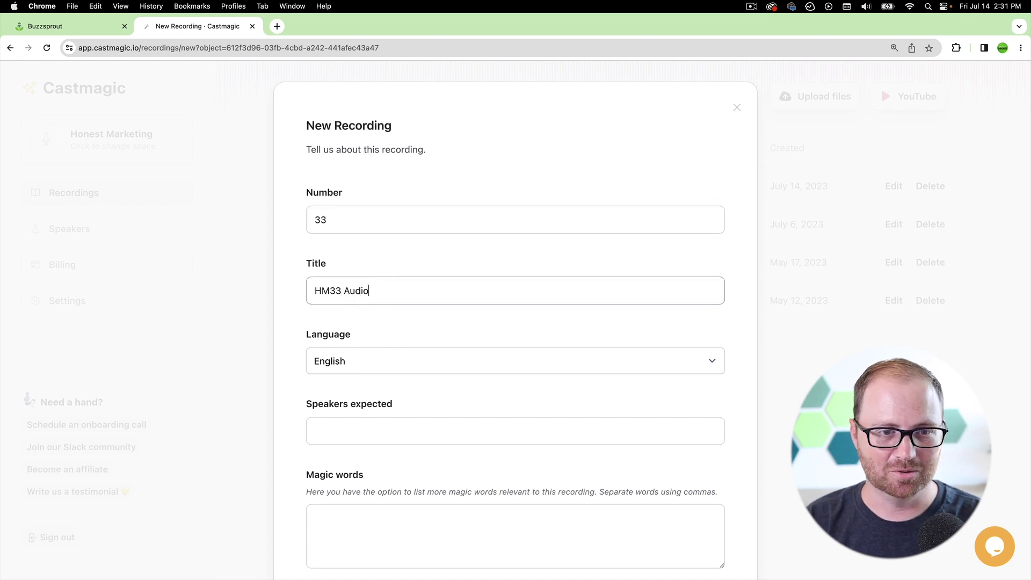
scroll(445, 295, down, 3)
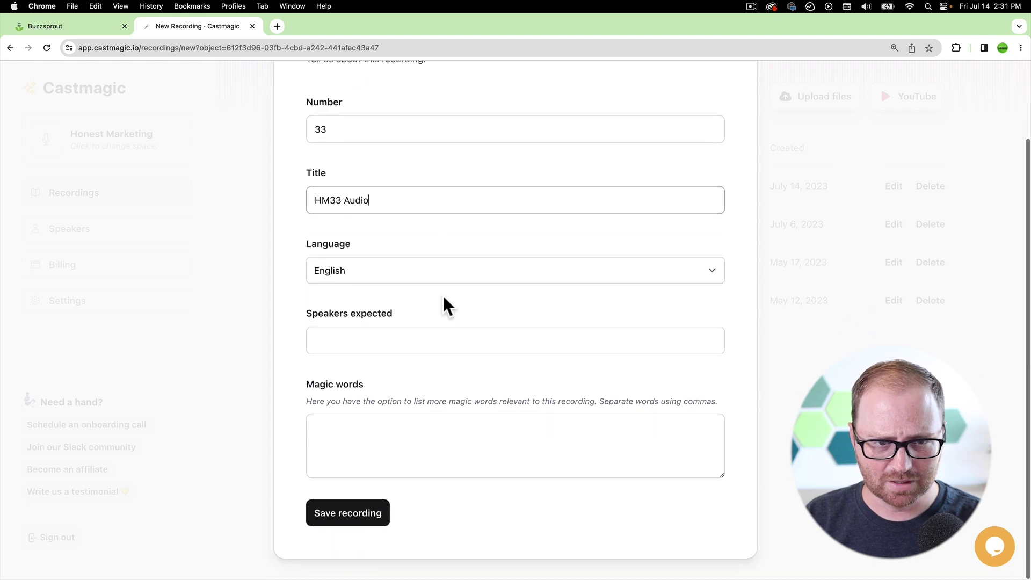
click(438, 340)
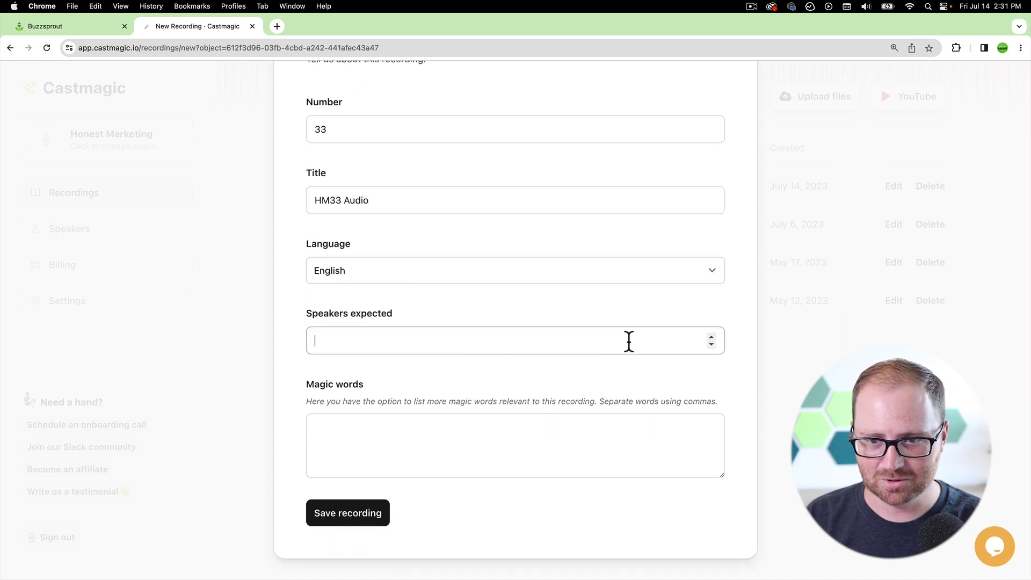
click(712, 344)
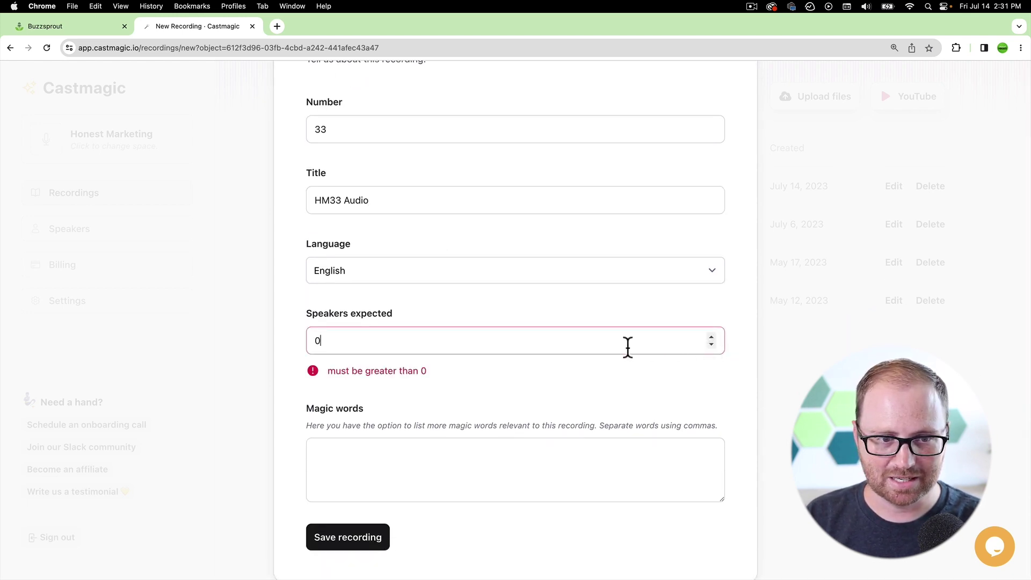
click(711, 336)
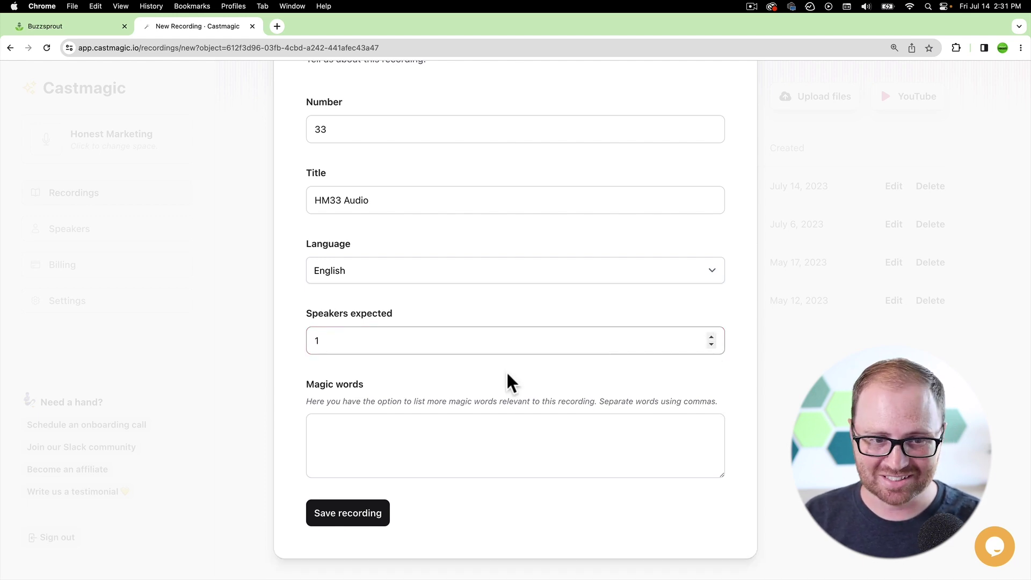
click(362, 518)
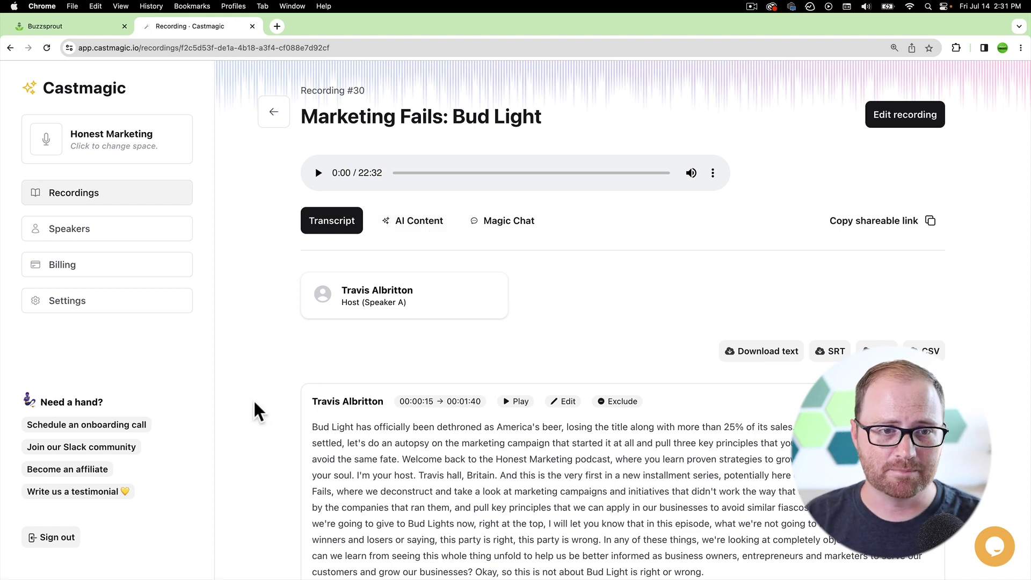
- Scroll through the Marketing Fails: Bud Light transcript, then back toward the top
scroll(329, 169, down, 2)
scroll(283, 315, down, 4)
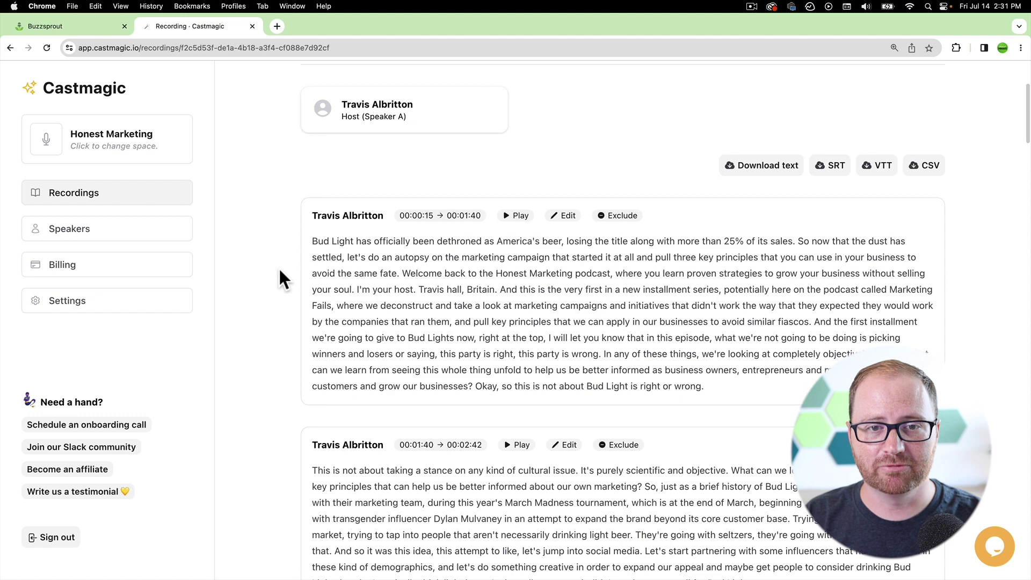
scroll(278, 267, down, 6)
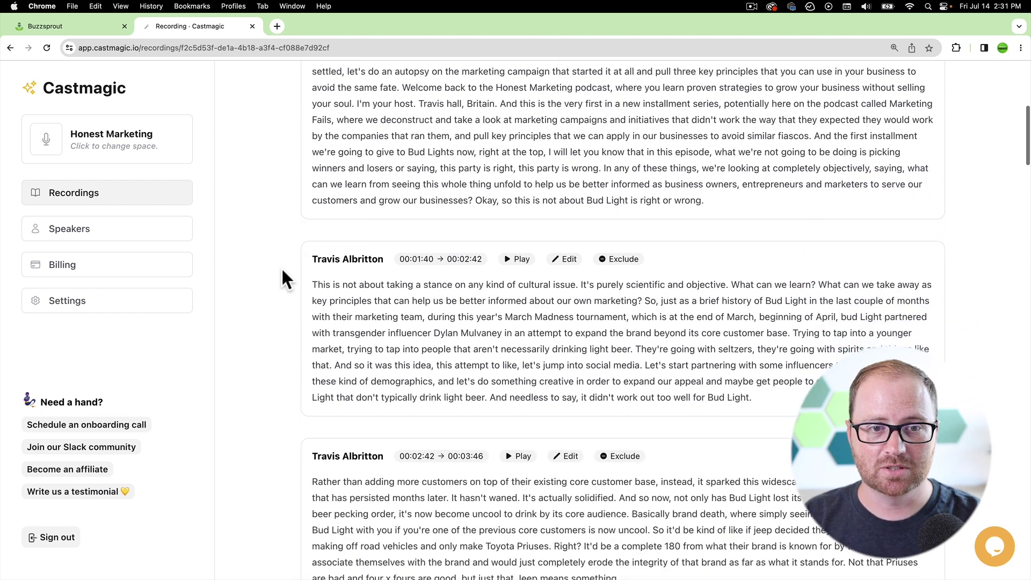
scroll(281, 267, down, 3)
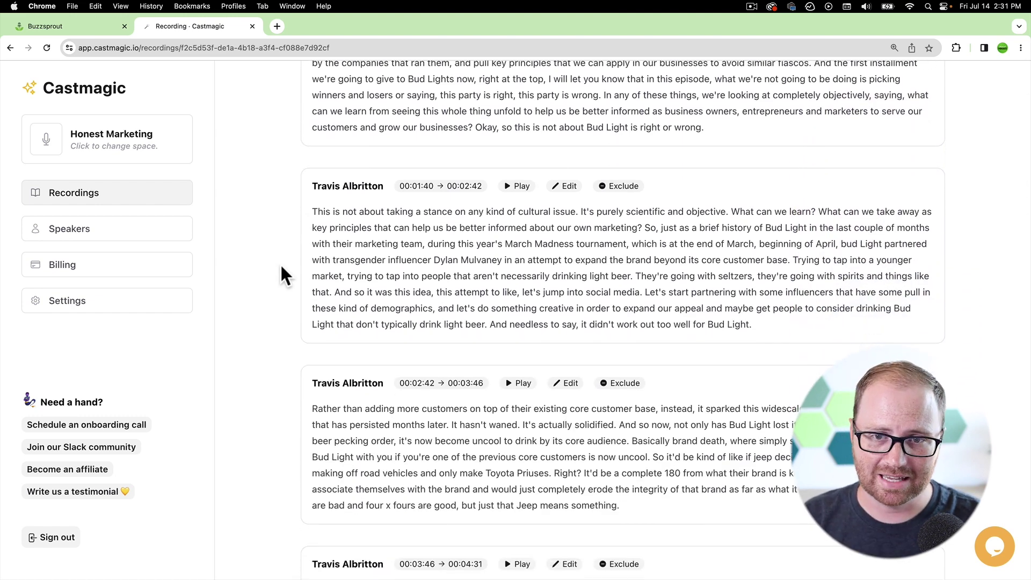
scroll(284, 275, down, 1)
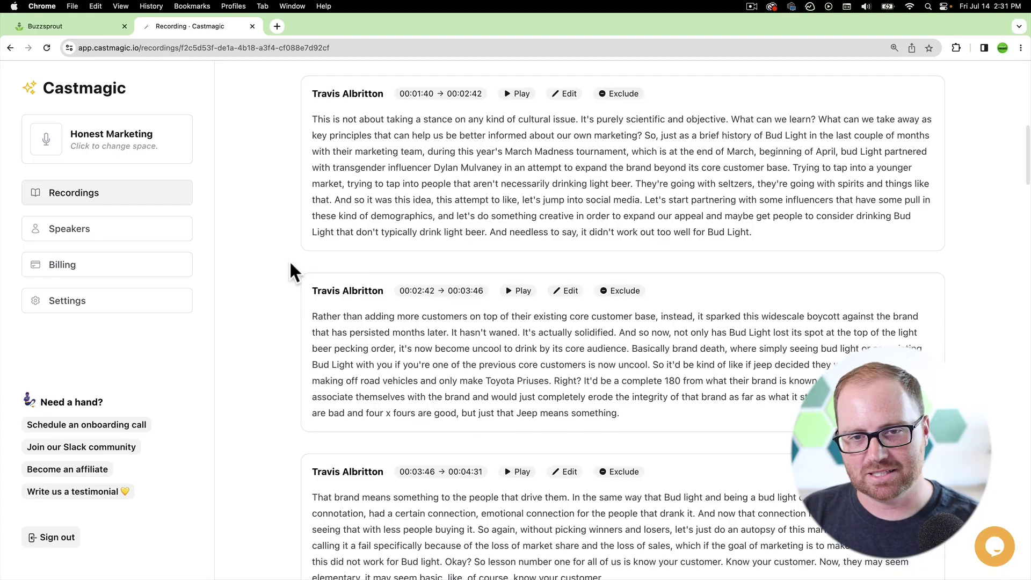
scroll(294, 265, down, 3)
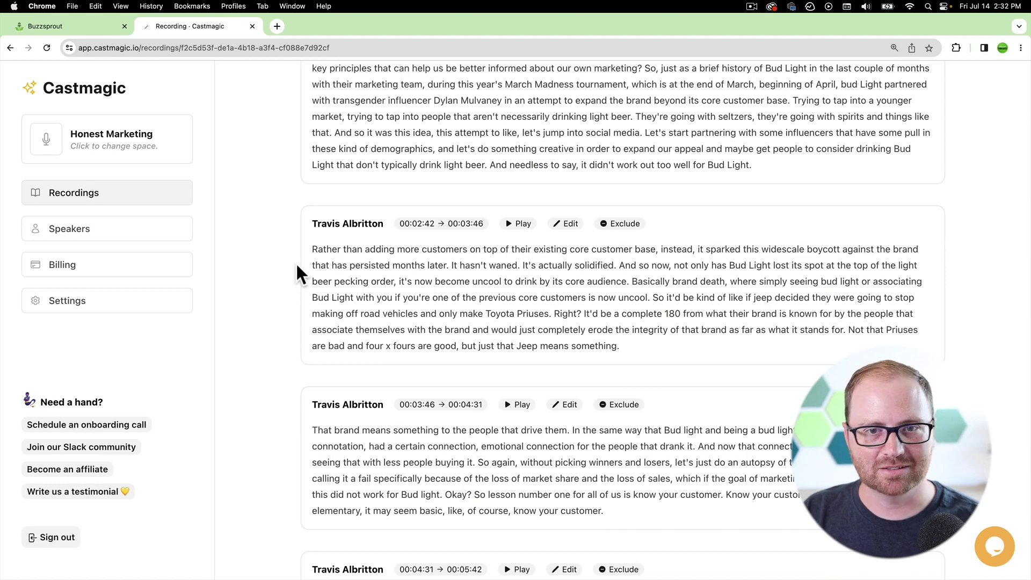
scroll(295, 262, down, 5)
scroll(296, 262, up, 10)
scroll(296, 262, up, 15)
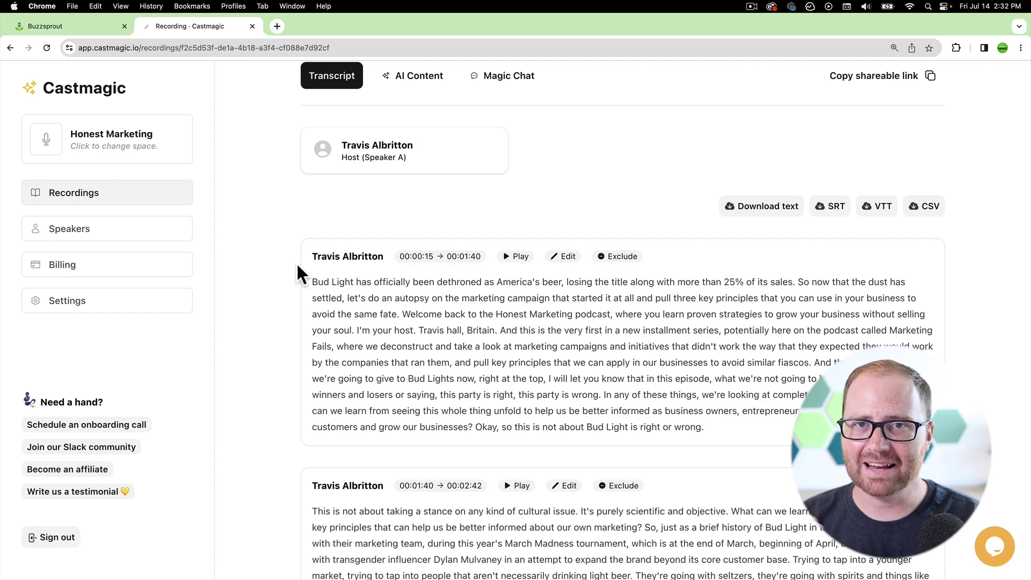
- Replace the host's misheard surname in the first transcript passage and save the edit
double_click(482, 330)
click(564, 256)
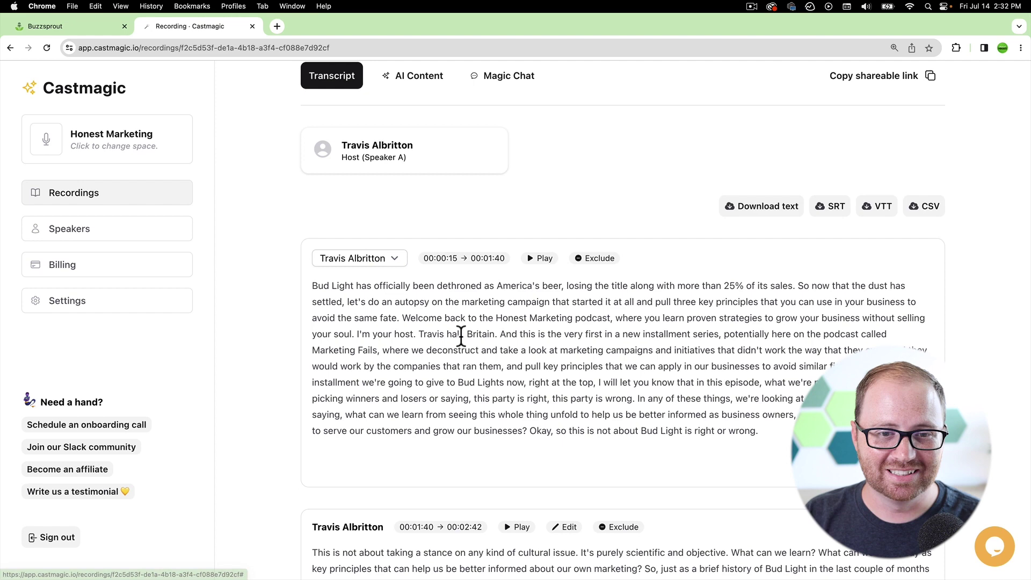
drag(446, 334, 479, 336)
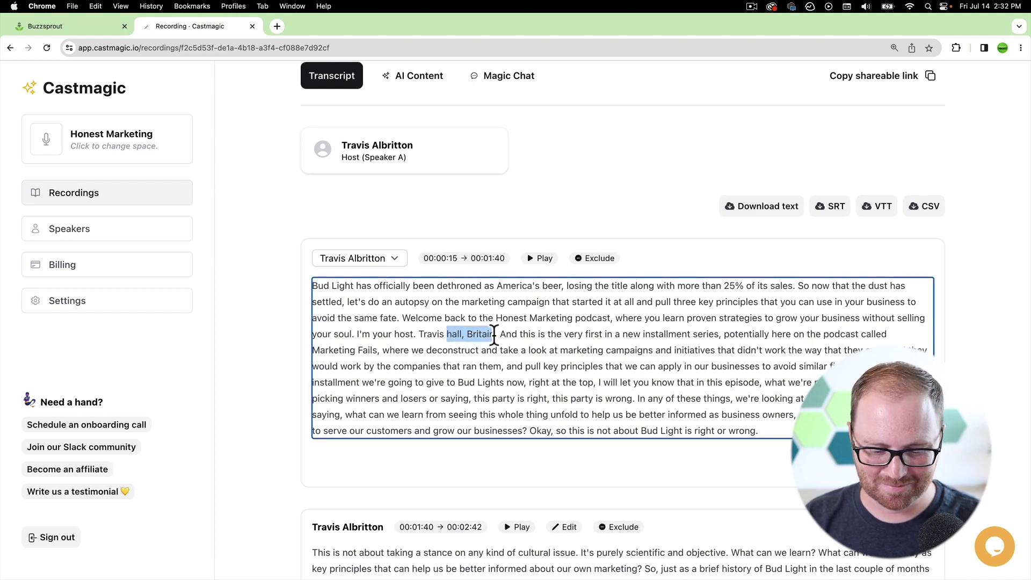
text(Albritton)
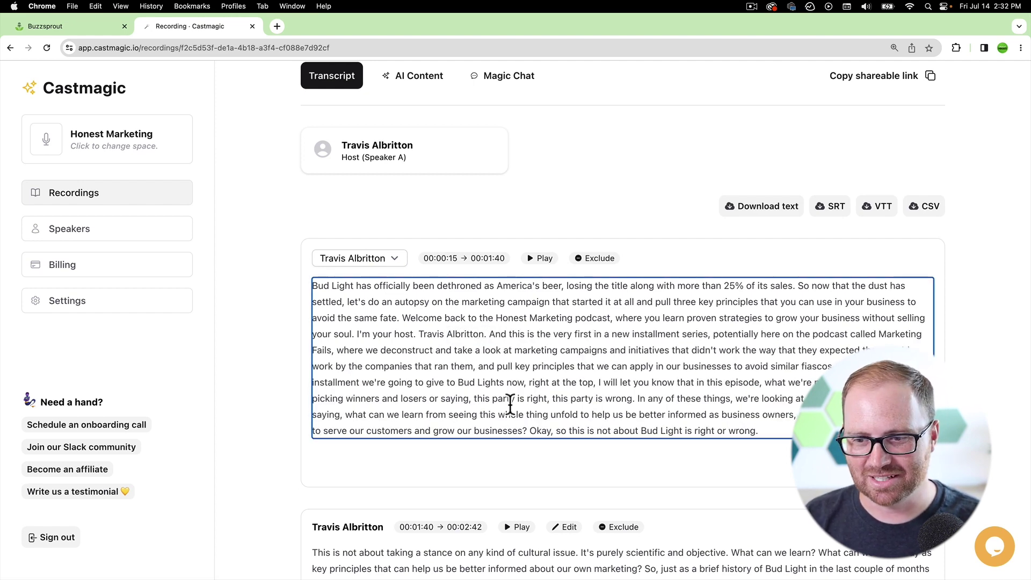
key(Return)
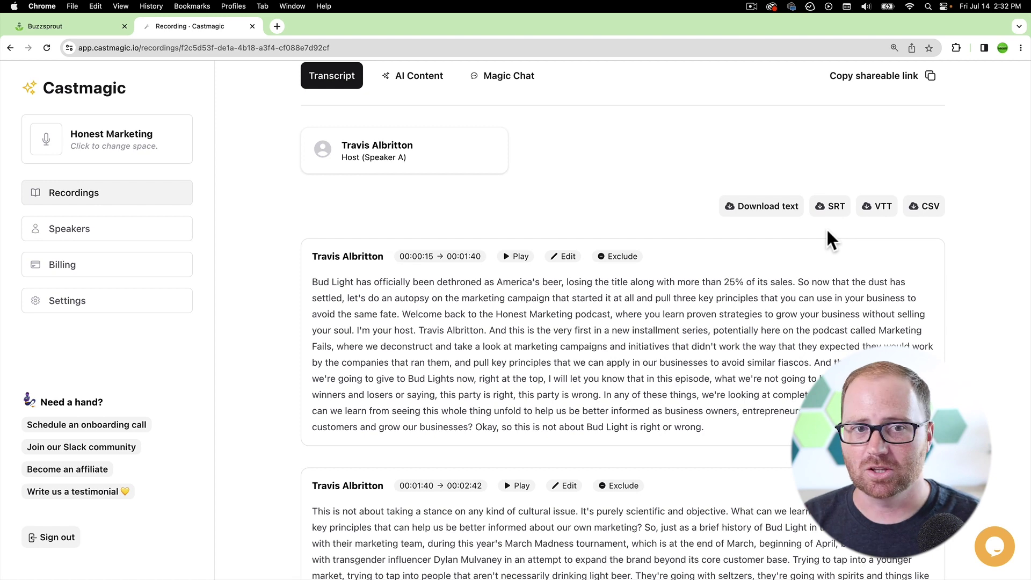
scroll(437, 301, down, 3)
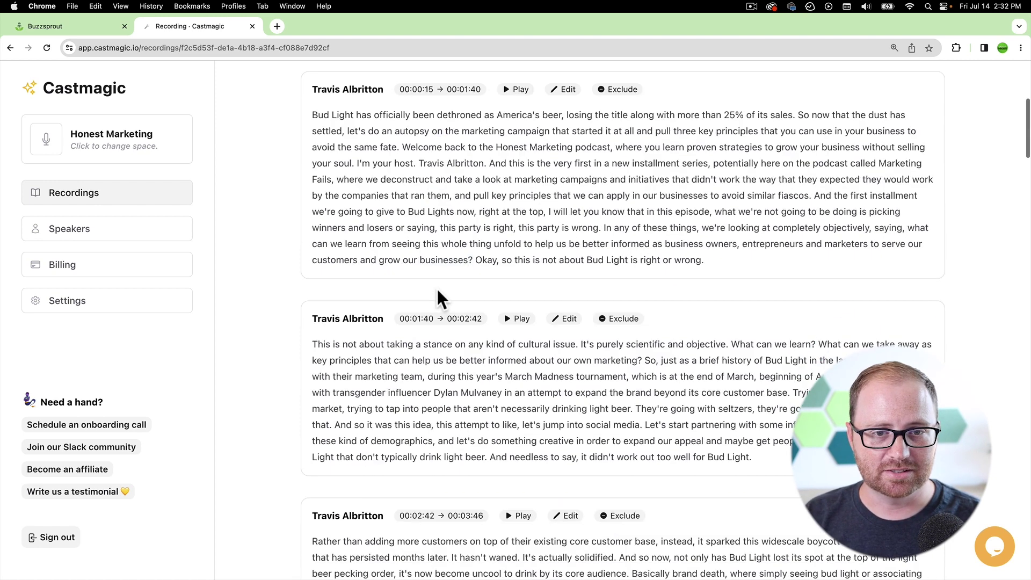
scroll(437, 295, up, 6)
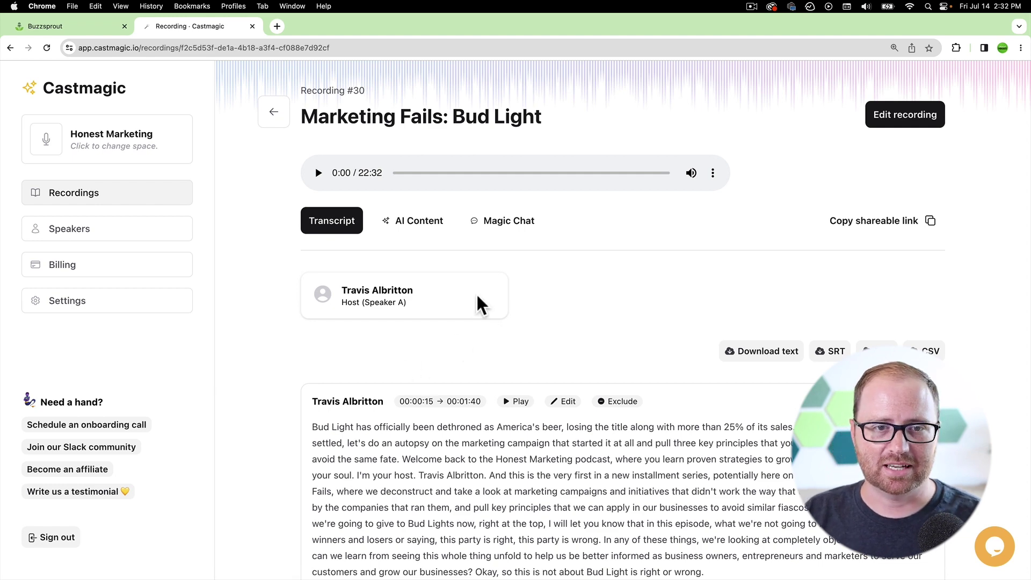
click(416, 224)
scroll(261, 357, down, 3)
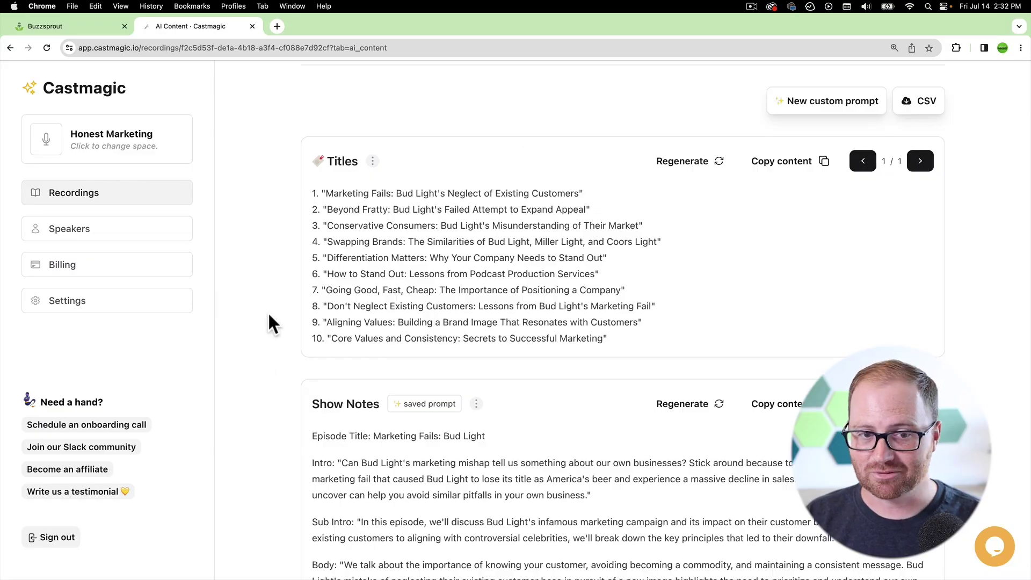
scroll(281, 314, down, 5)
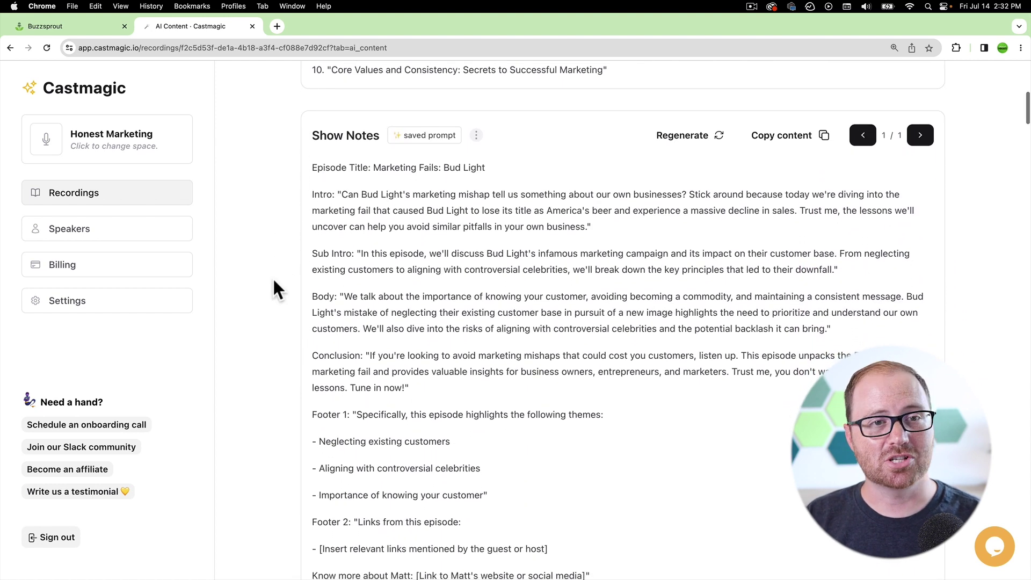
scroll(275, 290, down, 1)
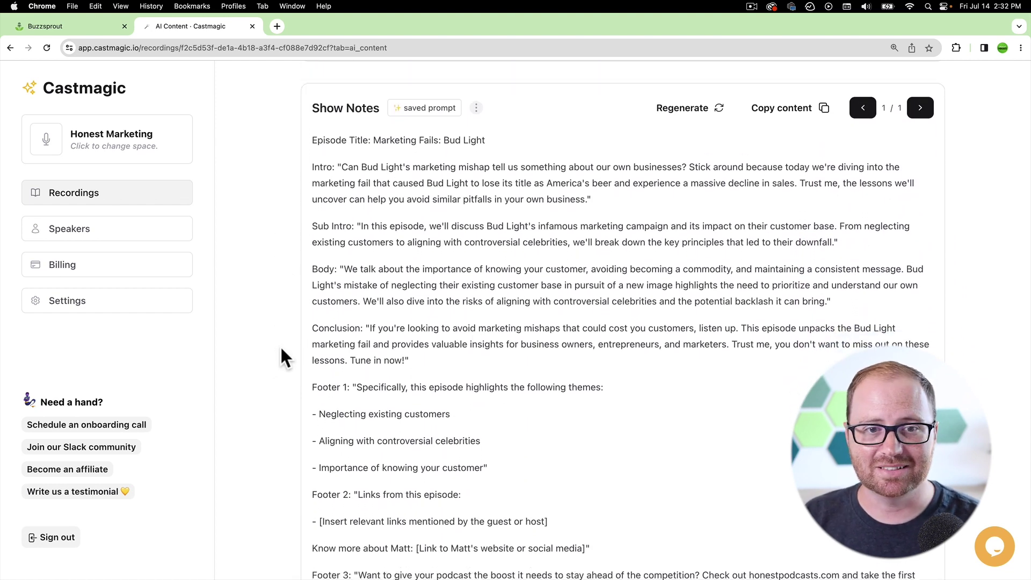
scroll(278, 348, down, 4)
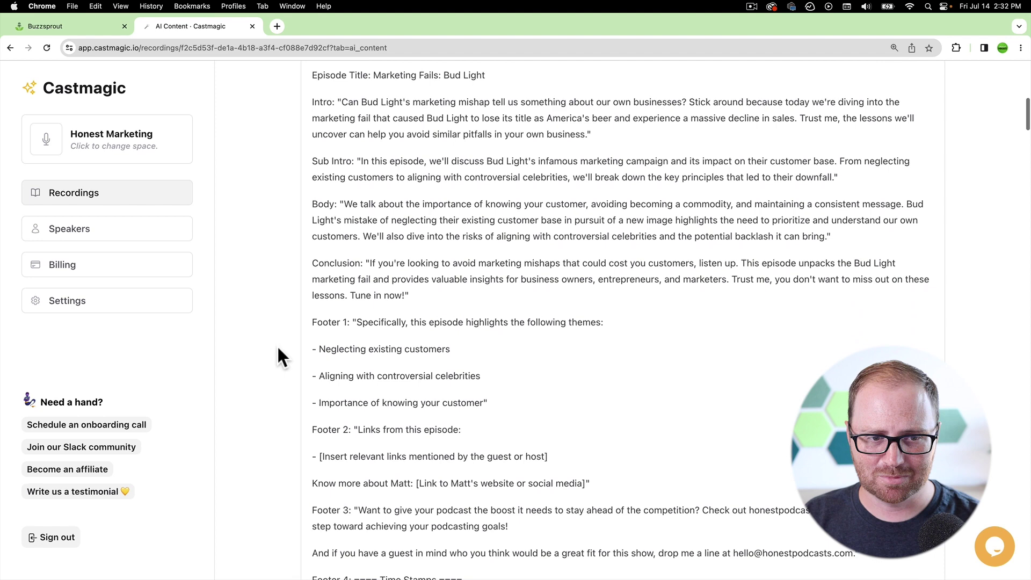
scroll(279, 348, down, 9)
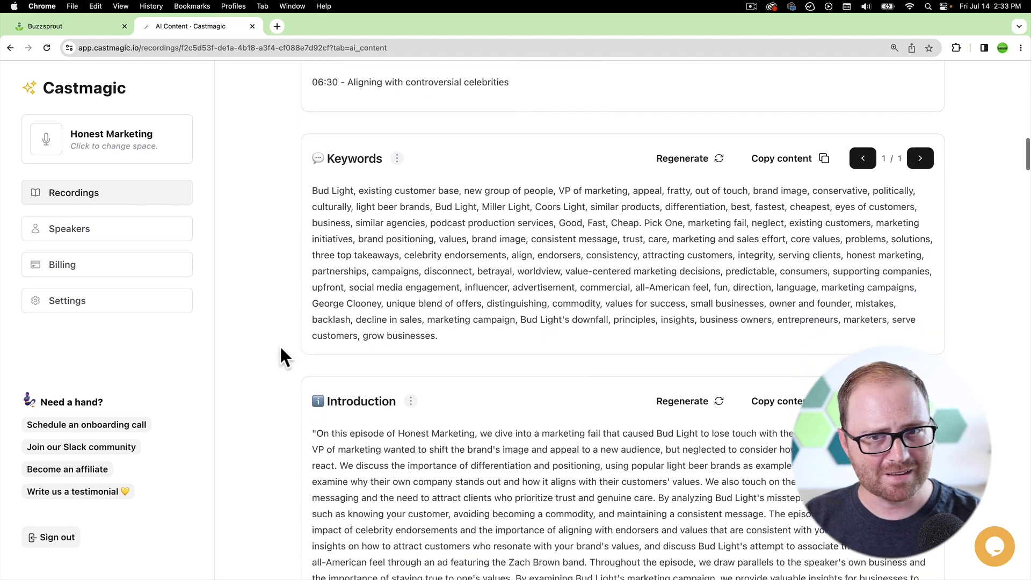
scroll(282, 356, down, 4)
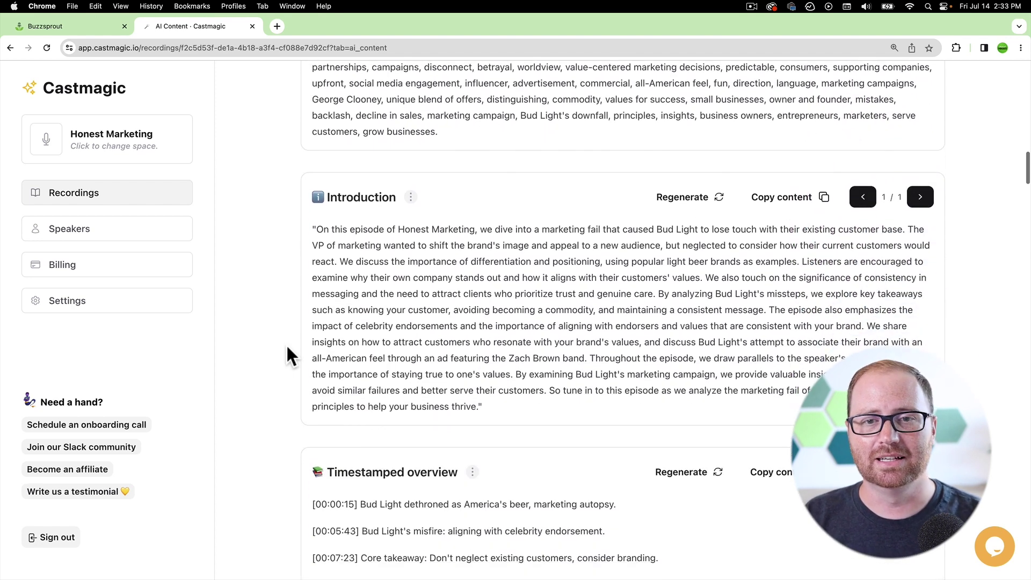
scroll(285, 347, down, 5)
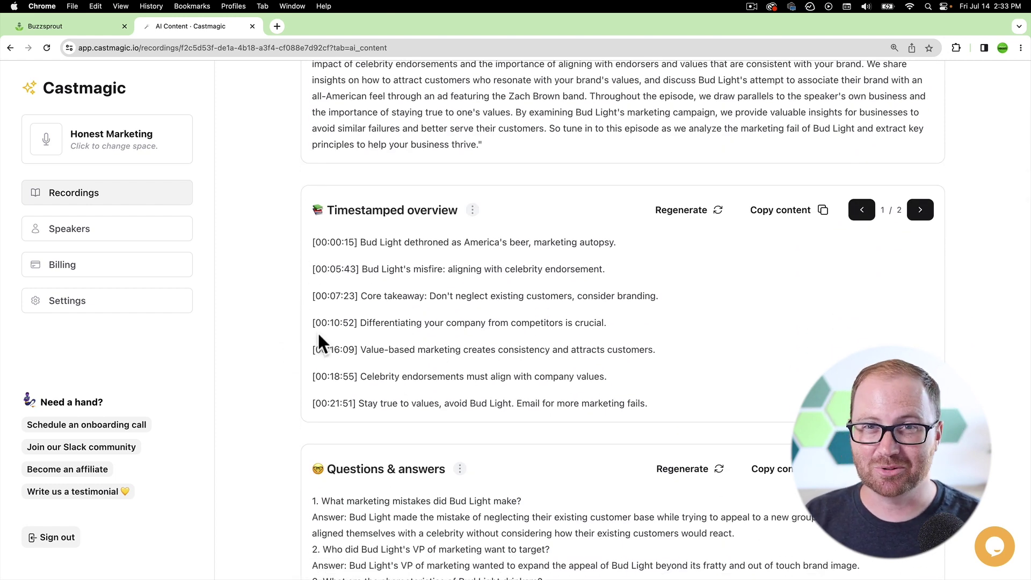
scroll(285, 344, down, 4)
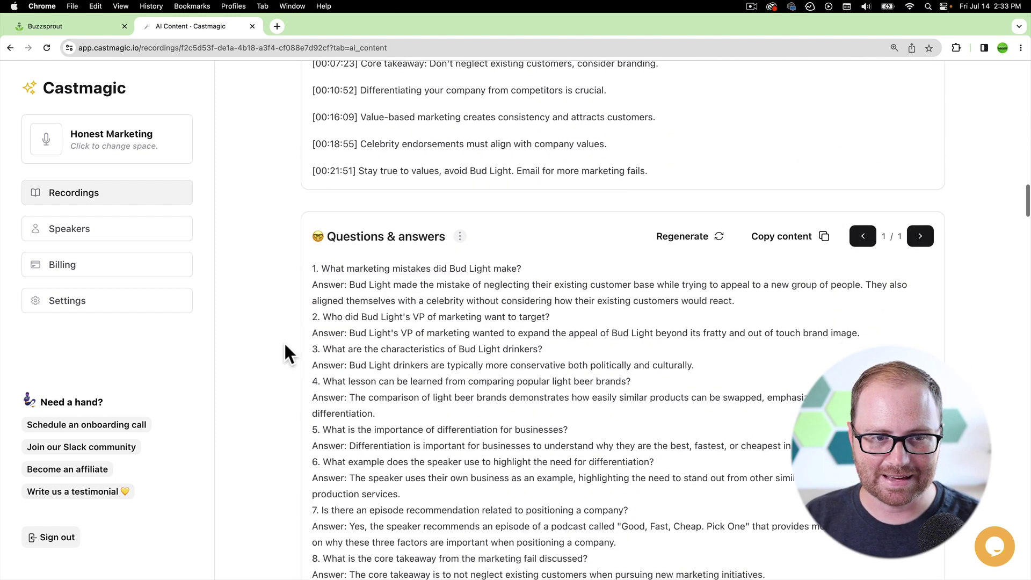
scroll(284, 345, down, 2)
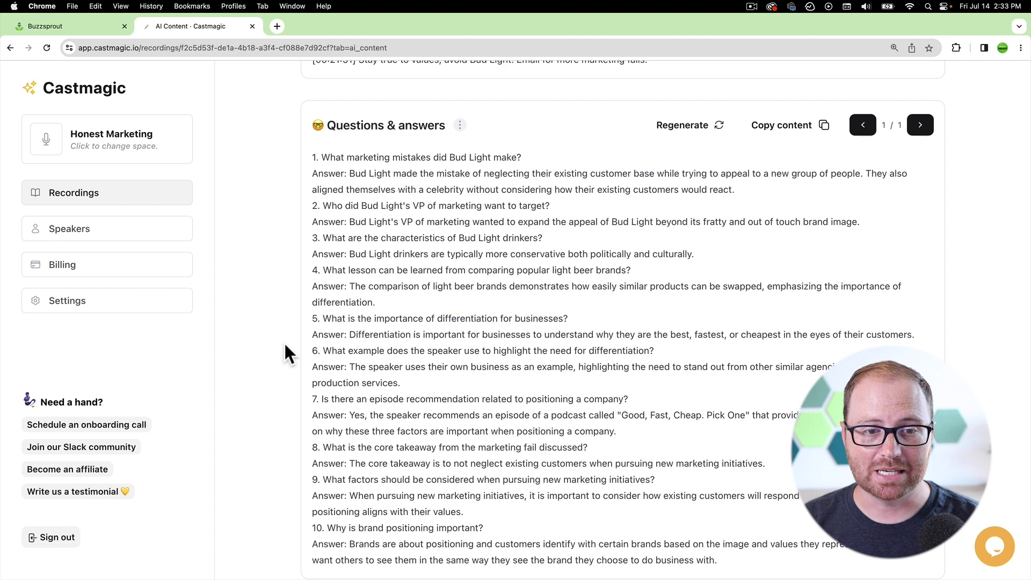
scroll(284, 344, down, 1)
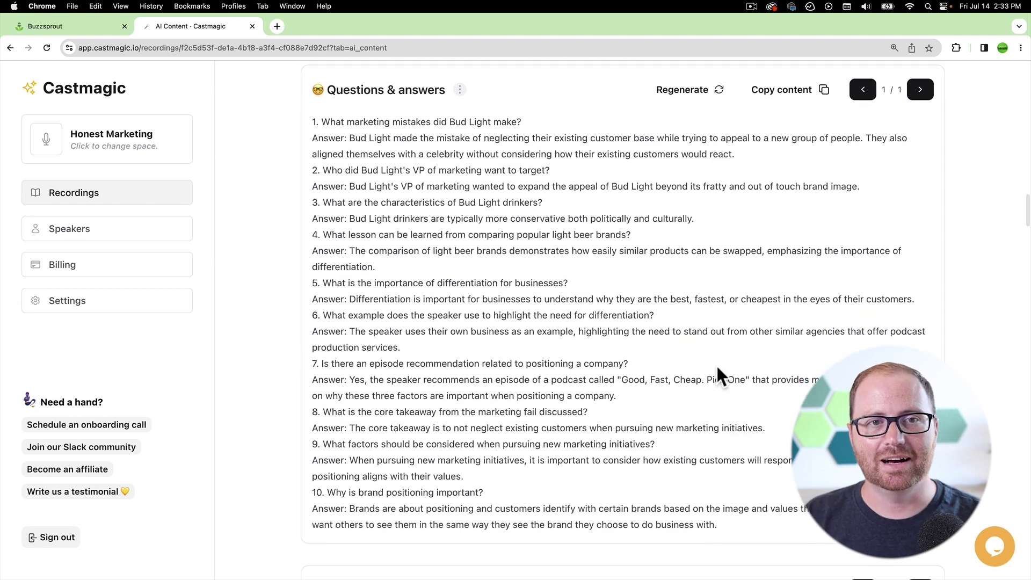
scroll(295, 369, down, 7)
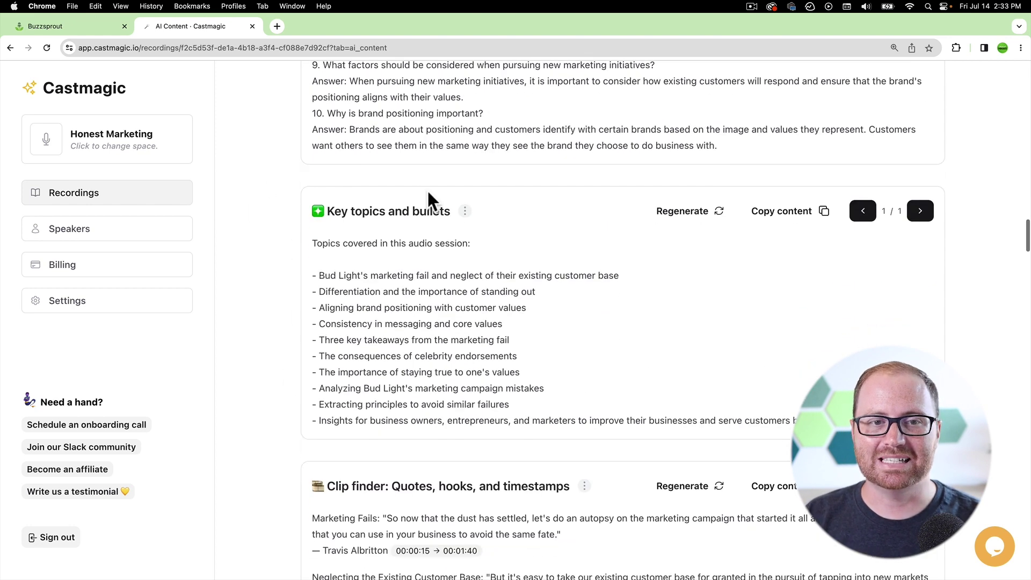
scroll(274, 367, down, 2)
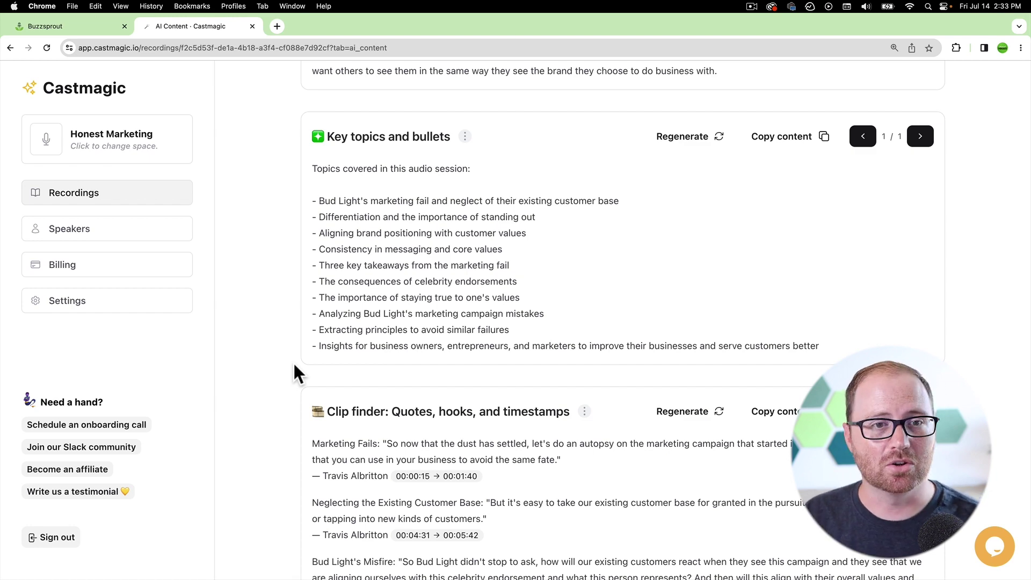
scroll(294, 372, down, 1)
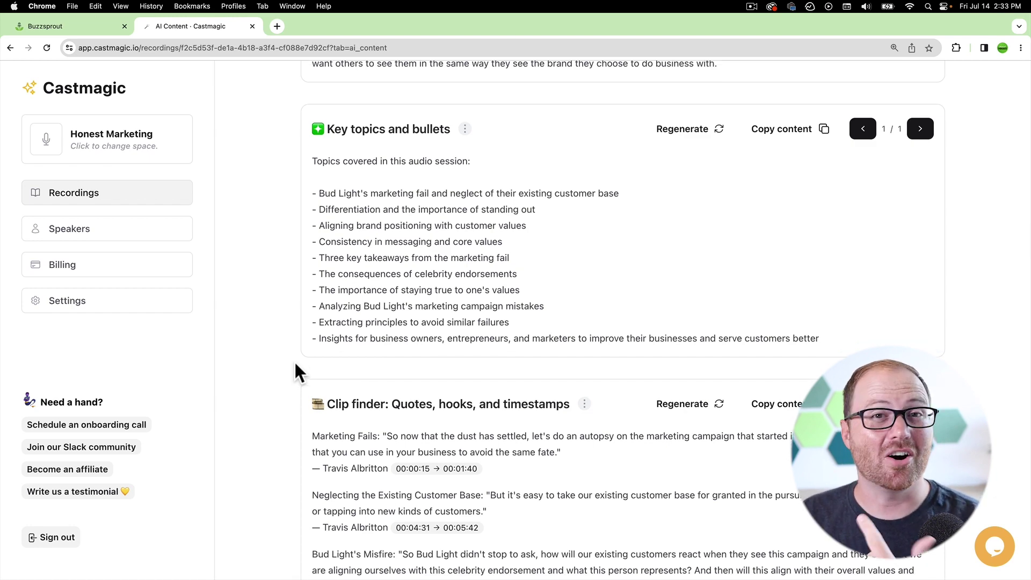
scroll(291, 365, down, 5)
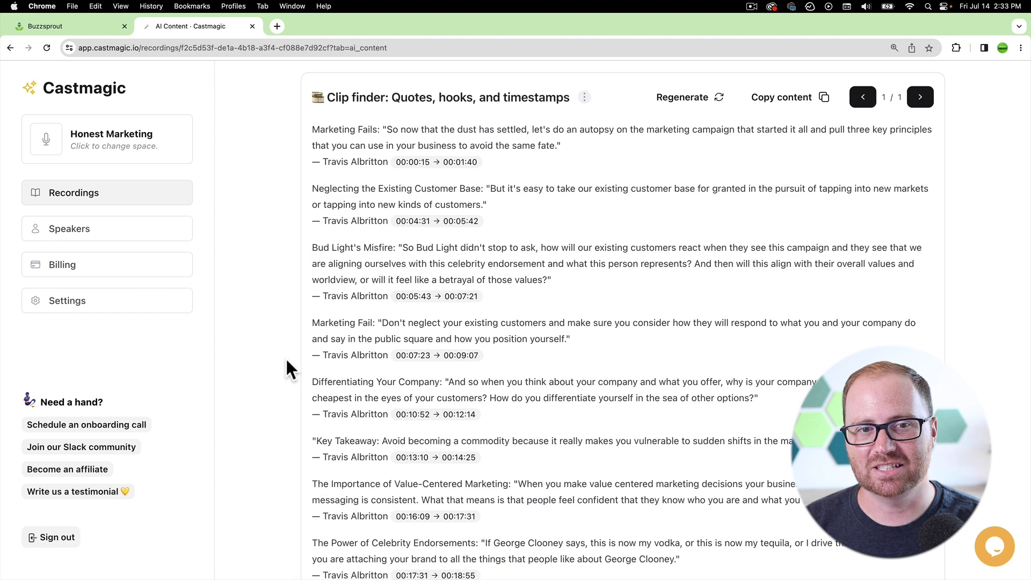
scroll(285, 356, down, 4)
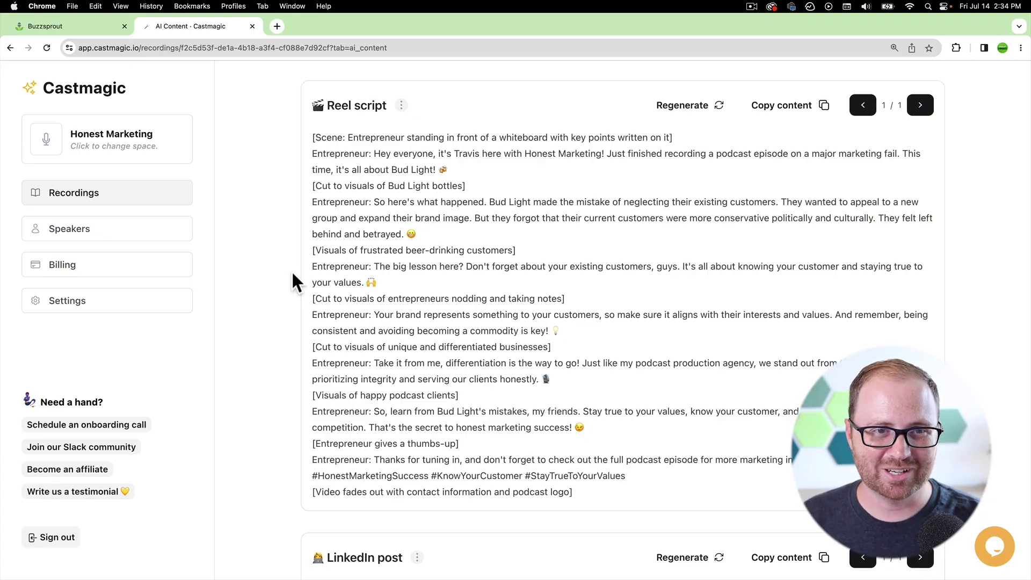
scroll(290, 265, down, 1)
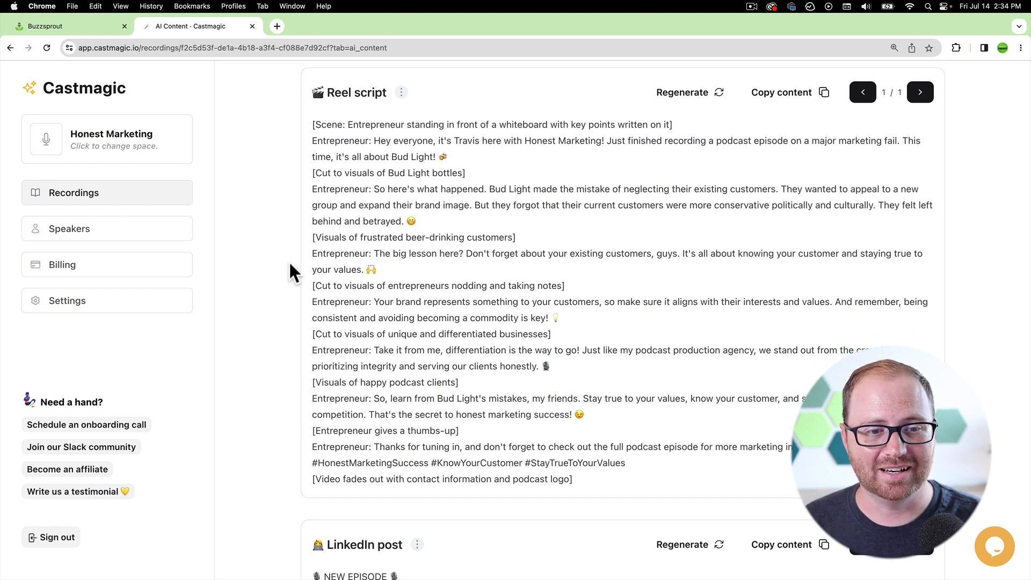
scroll(290, 264, down, 7)
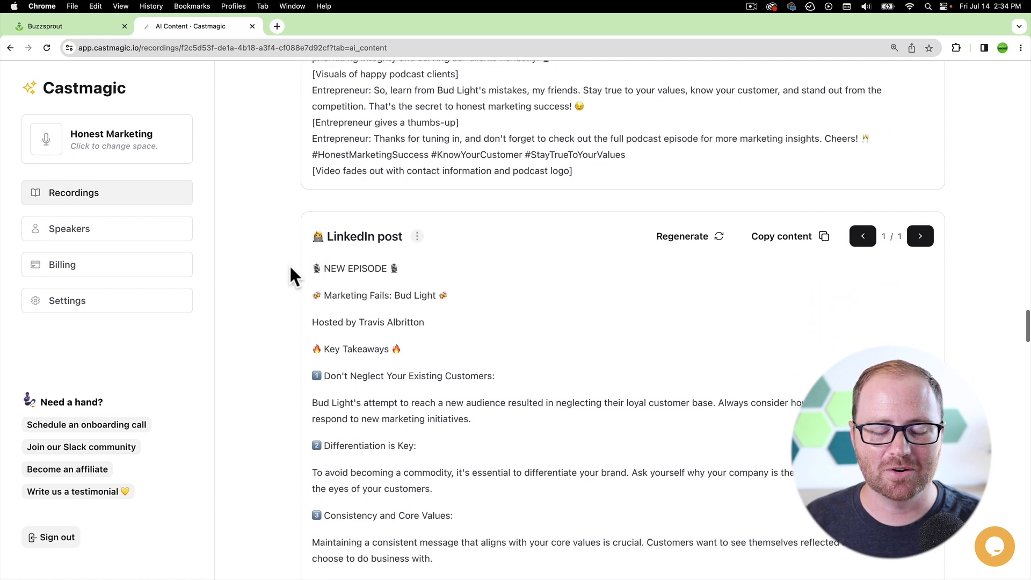
scroll(290, 265, down, 11)
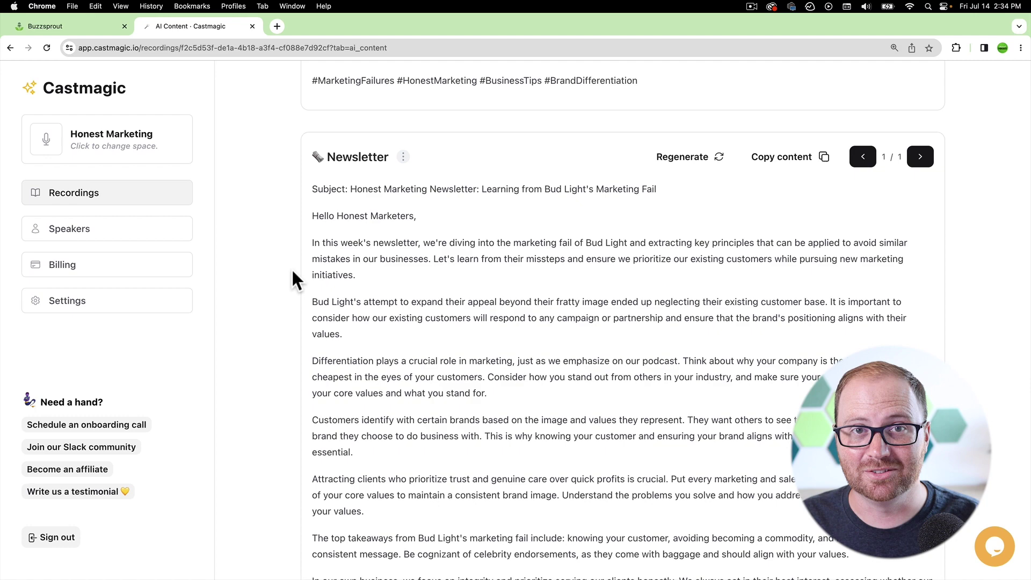
scroll(294, 276, down, 7)
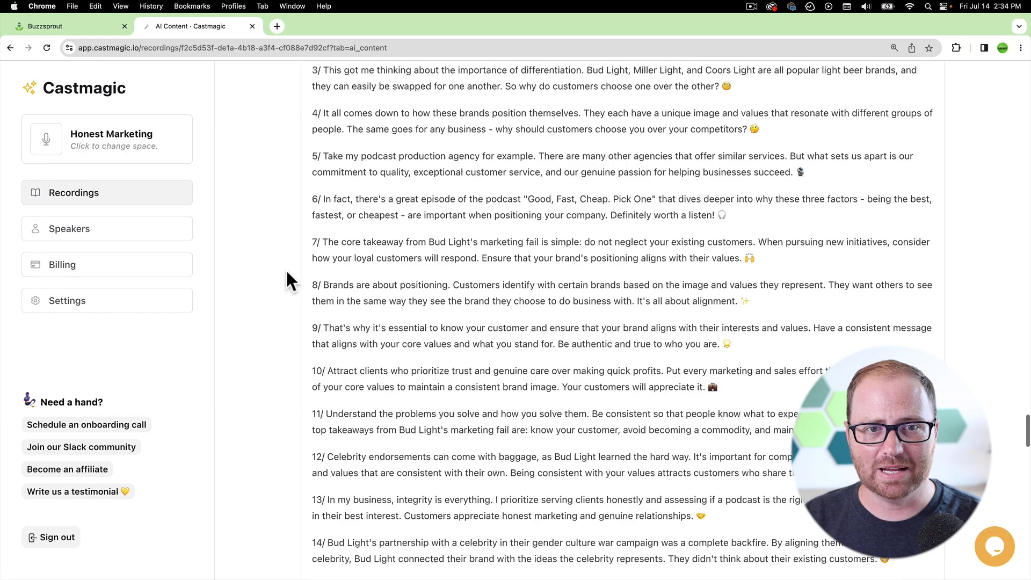
scroll(286, 269, up, 20)
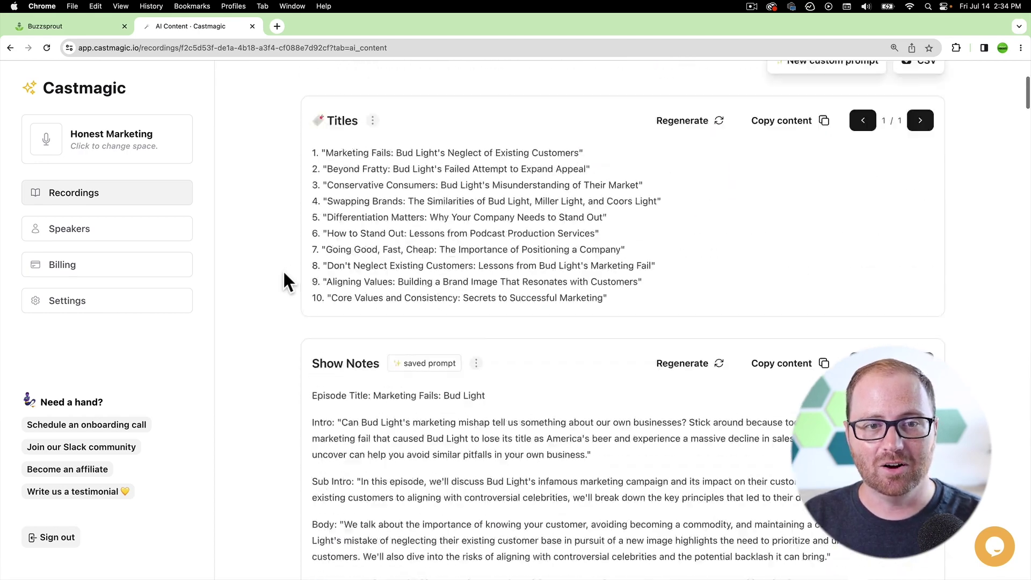
scroll(283, 268, up, 5)
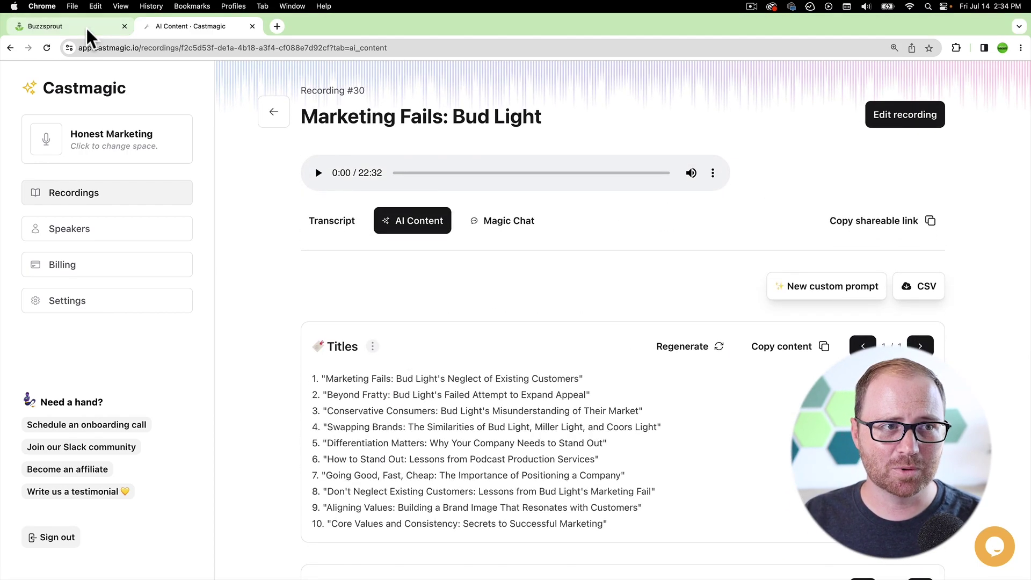
- Upload HM32 Audio.wav from Downloads as the new Buzzsprout episode's audio
click(87, 28)
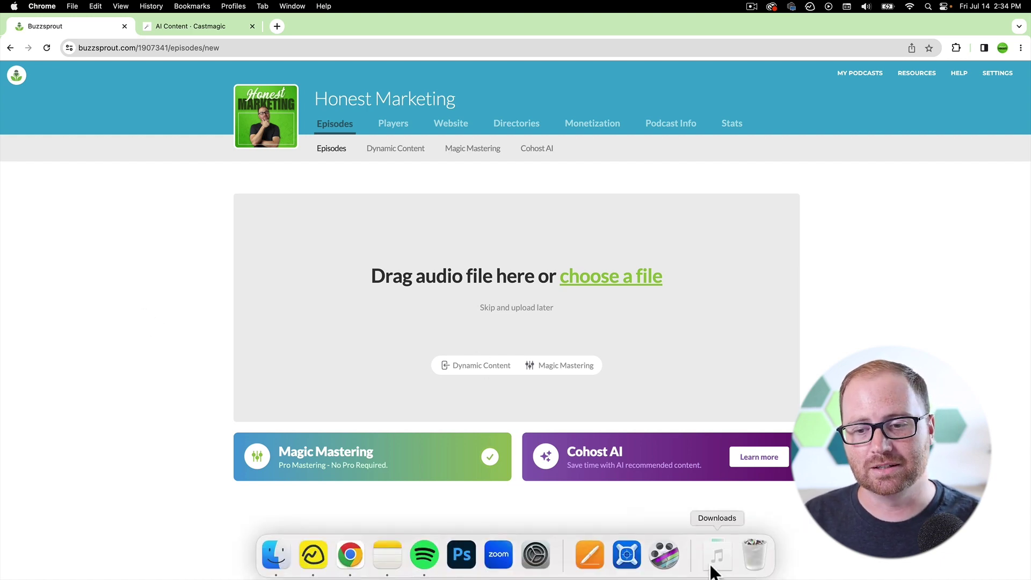
click(714, 559)
drag(718, 510, 682, 373)
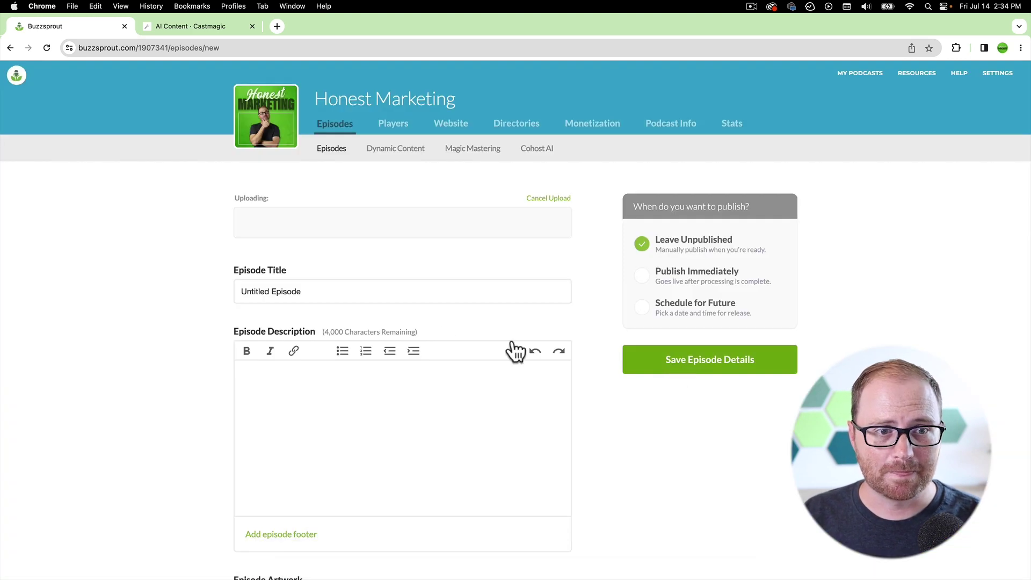
- Paste title 8, 'Don't Neglect Existing Customers: Lessons from Bud Light's Marketing Fail', as the episode title
click(226, 28)
scroll(255, 355, down, 3)
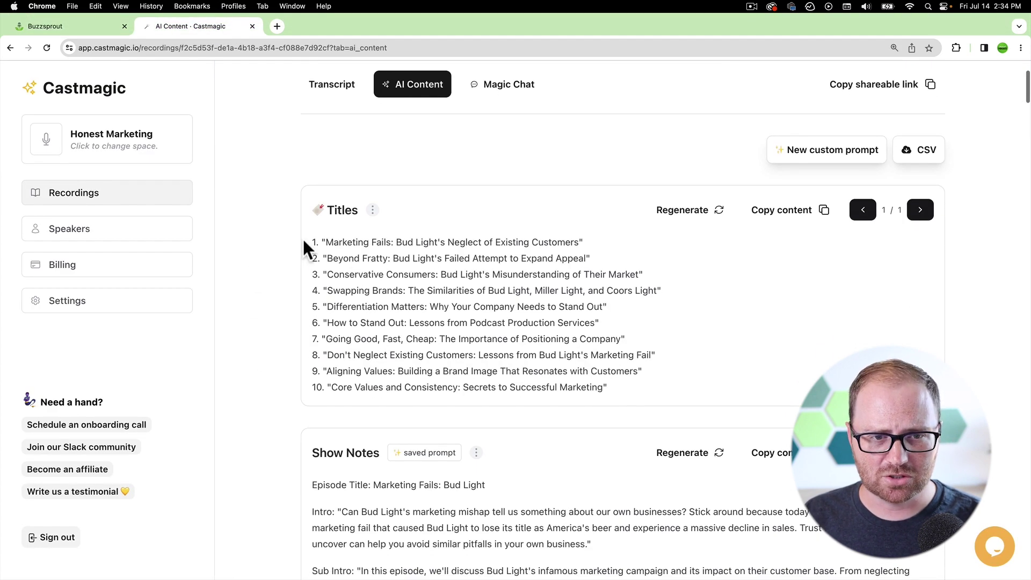
scroll(423, 281, down, 1)
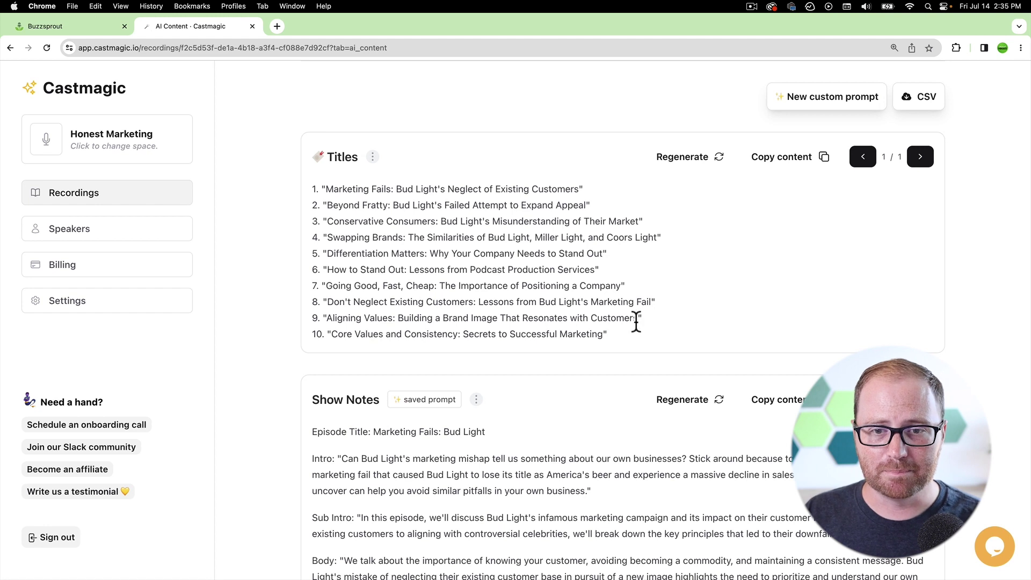
drag(328, 301, 651, 304)
key(super+c)
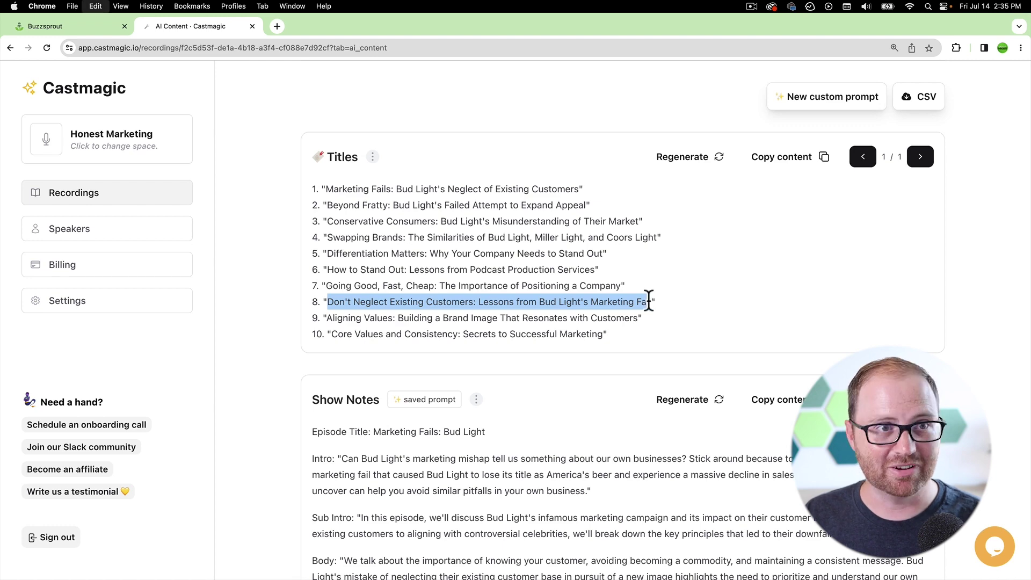
click(99, 26)
click(361, 280)
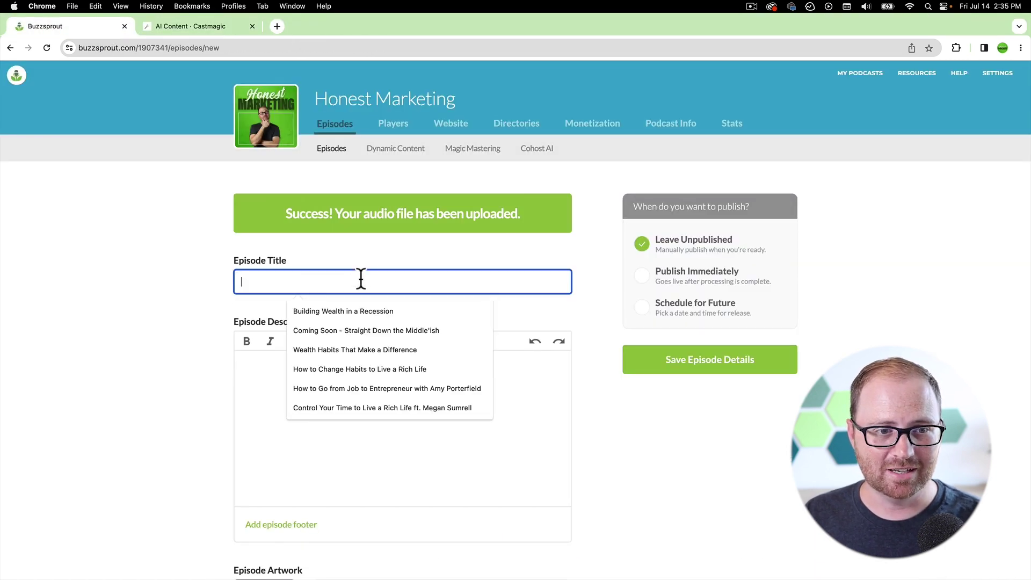
key(super+v)
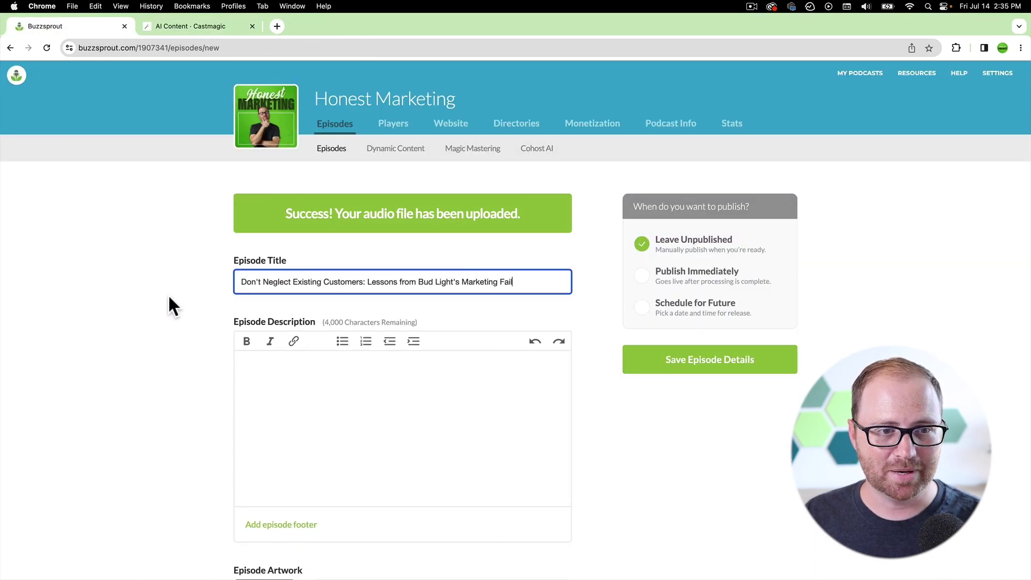
- Select and copy the Castmagic Show Notes from the Intro through Footer 3
click(235, 26)
scroll(265, 376, down, 6)
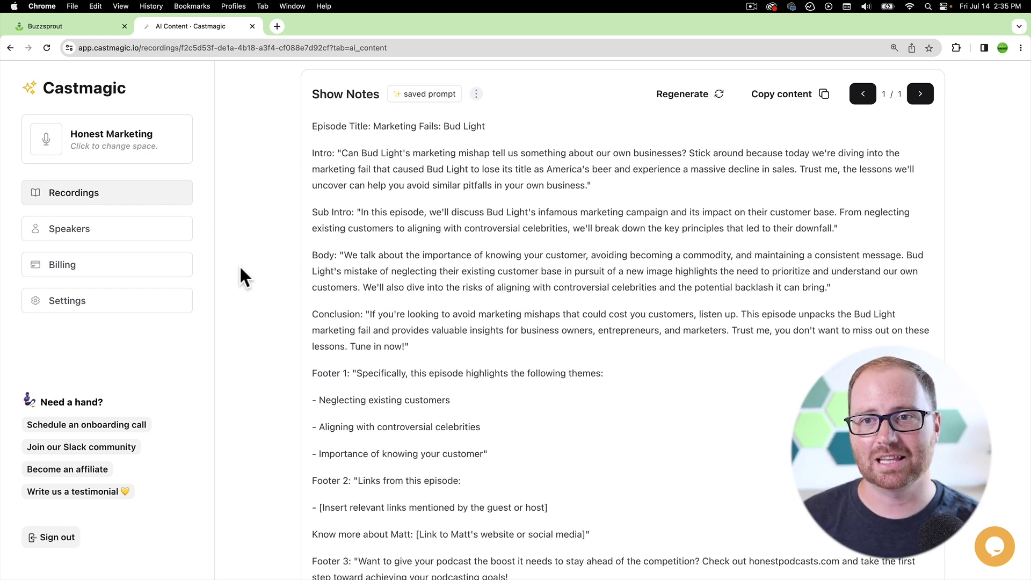
scroll(314, 183, down, 1)
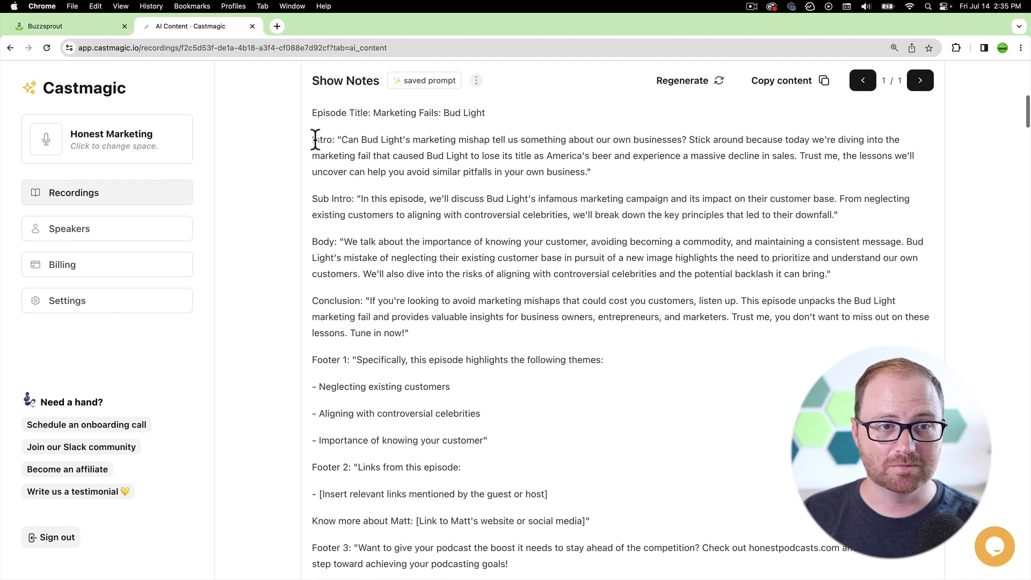
drag(332, 156, 900, 289)
scroll(373, 182, down, 3)
scroll(435, 226, down, 3)
scroll(435, 226, down, 10)
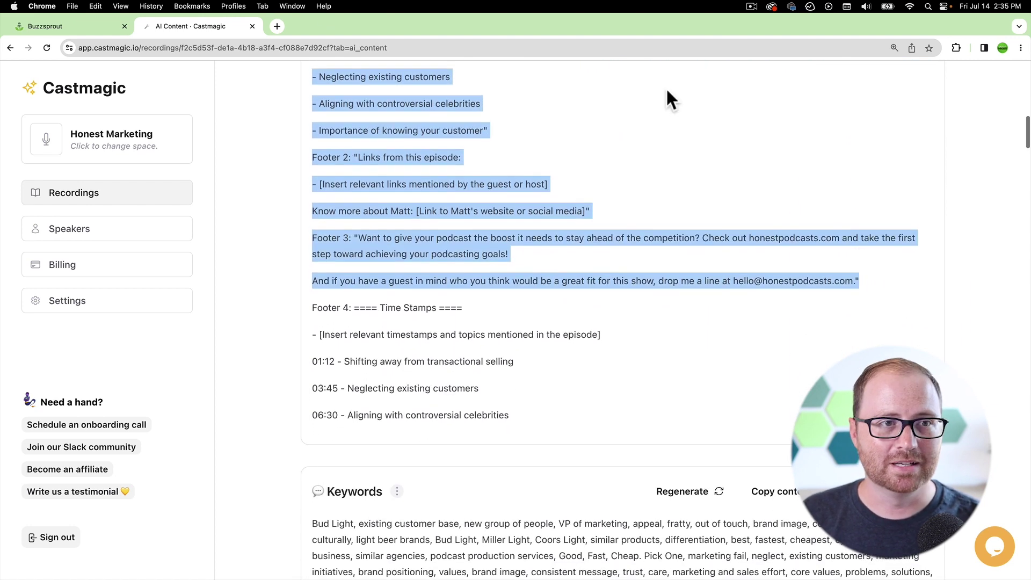
- Paste the show notes into the Episode Description and remove the Intro label
click(99, 26)
click(322, 382)
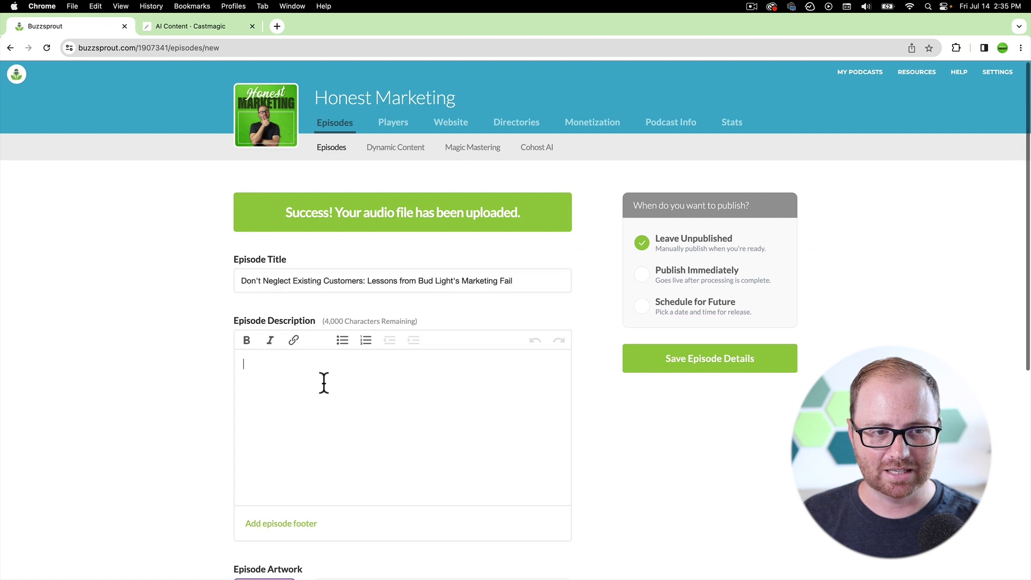
key(super+v)
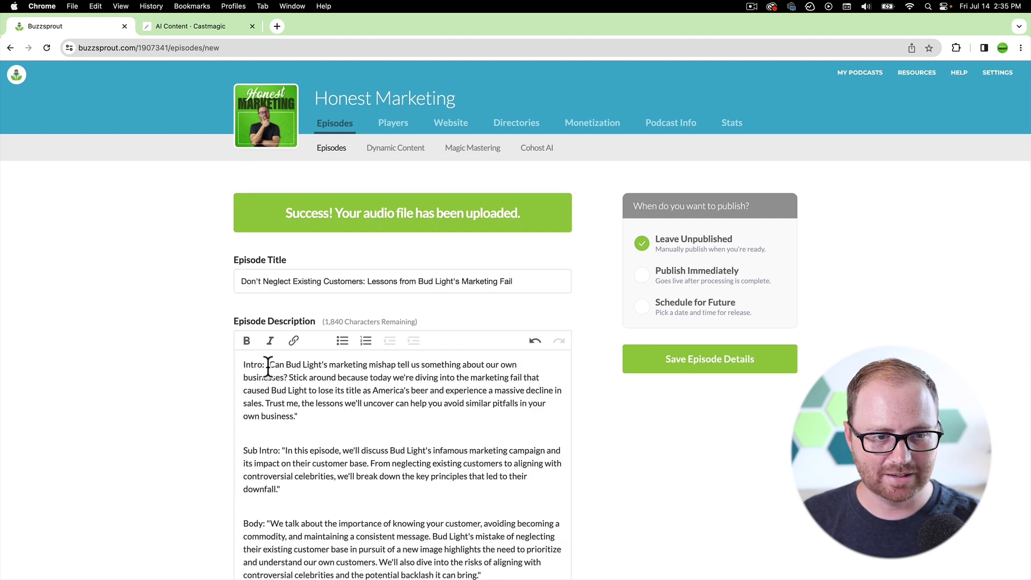
drag(268, 368, 244, 366)
key(BackSpace)
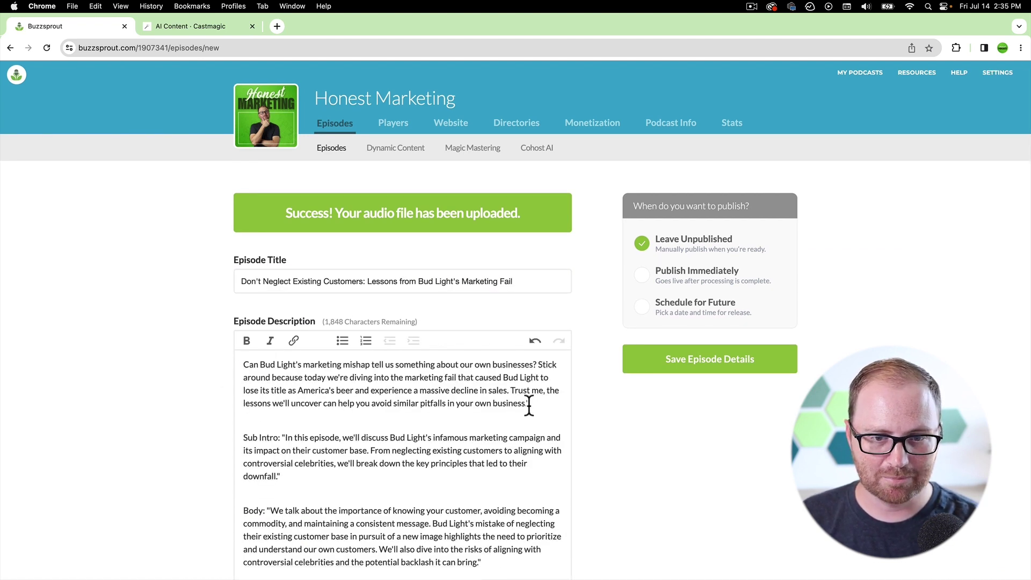
- Remove the Sub Intro, Body and Conclusion labels, keeping blank lines between paragraphs
drag(288, 438, 242, 432)
key(BackSpace)
key(BackSpace)
key(BackSpace)
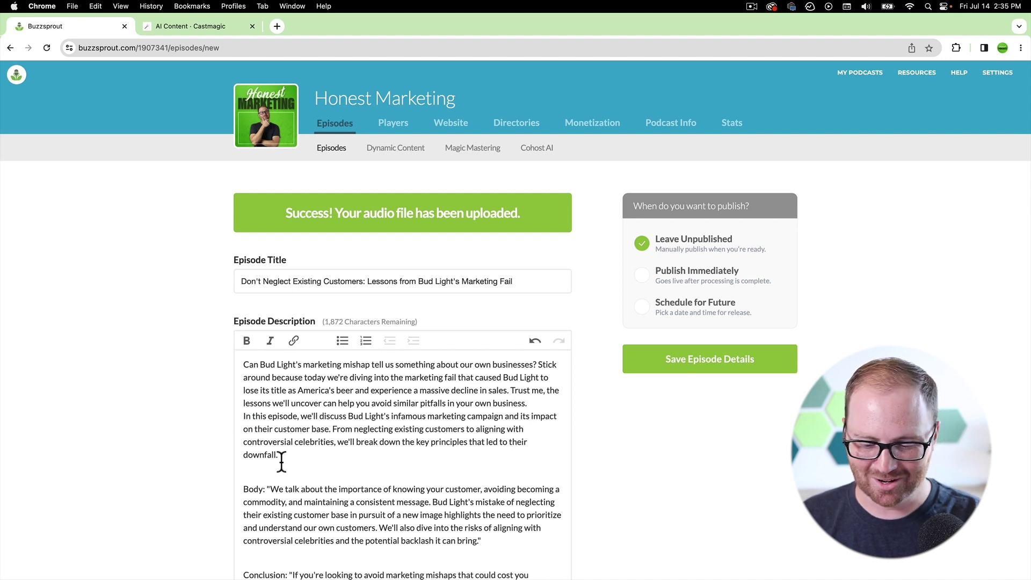
key(Return)
scroll(264, 459, down, 1)
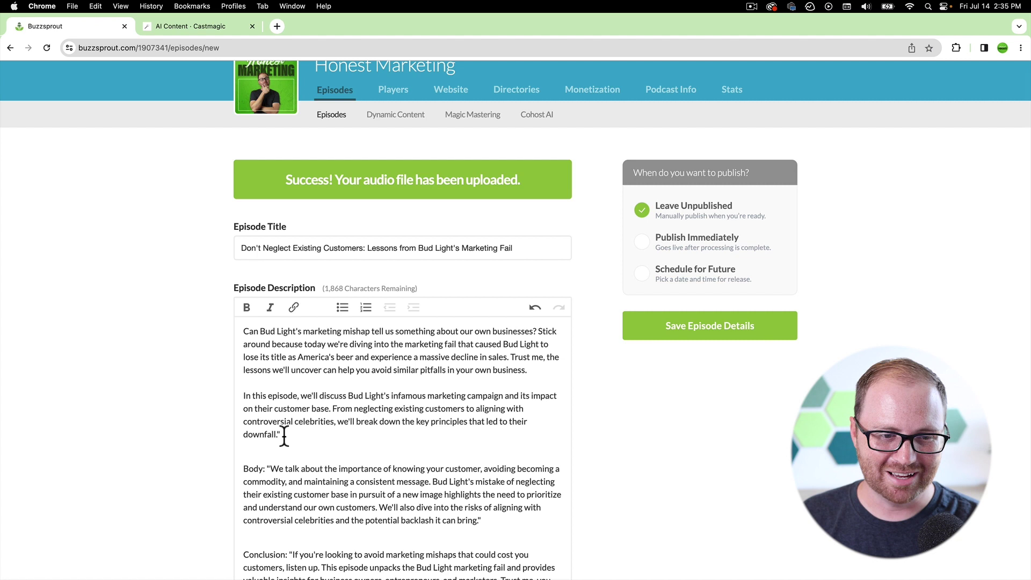
drag(270, 466, 244, 469)
key(BackSpace)
key(BackSpace)
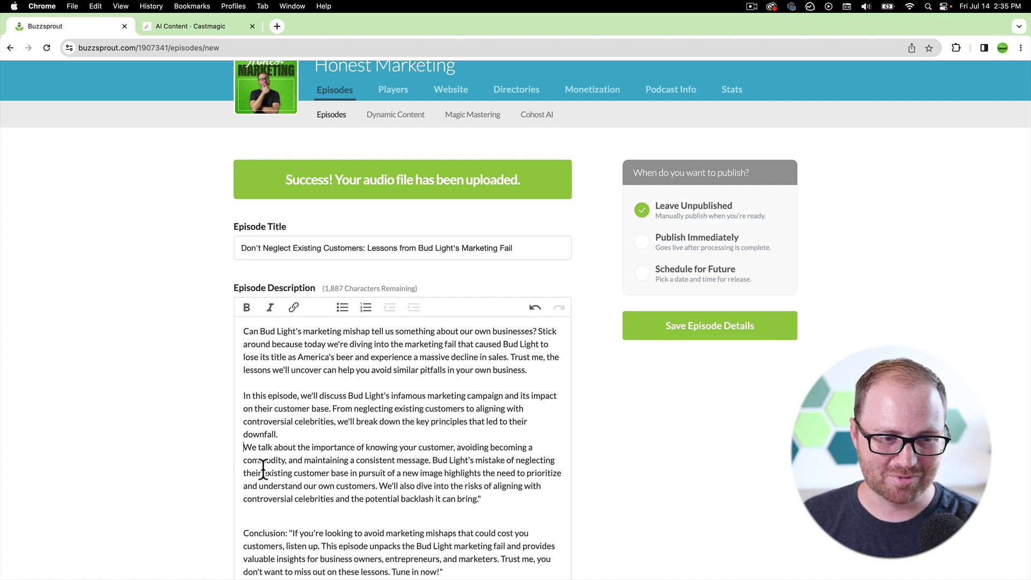
key(Return)
scroll(457, 510, down, 1)
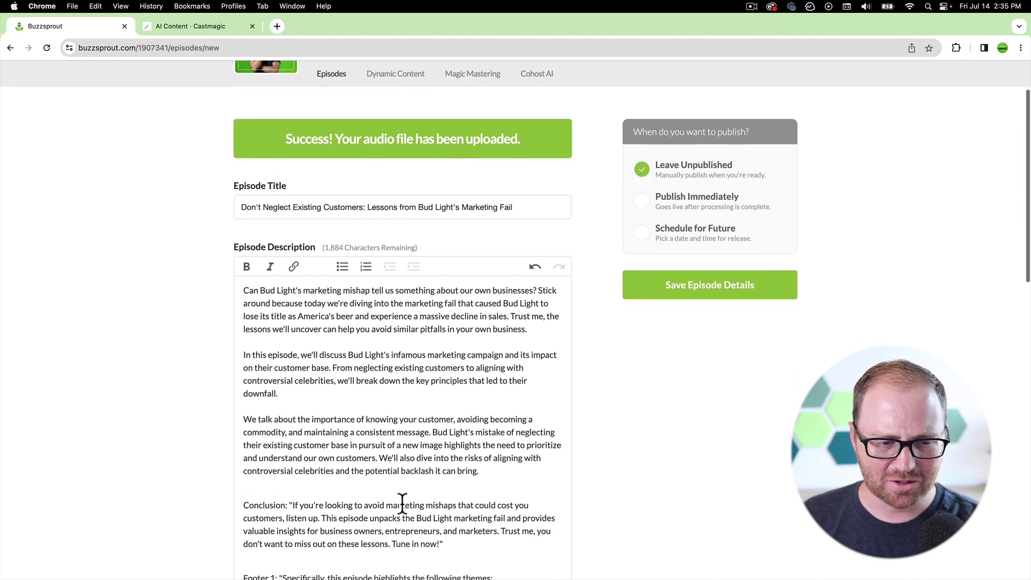
drag(293, 546, 218, 542)
key(BackSpace)
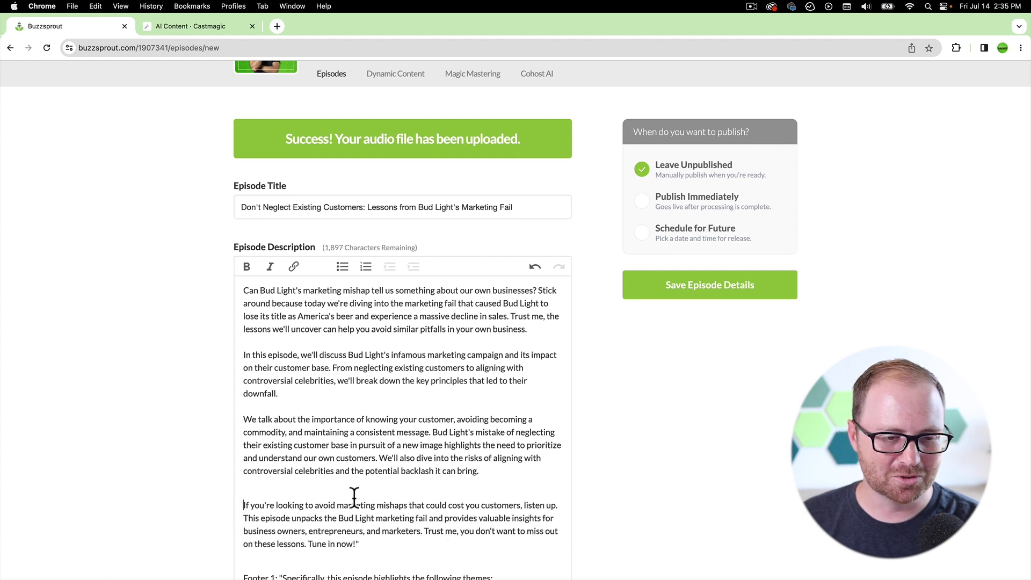
key(BackSpace)
key(Return)
- Delete the stray quote after 'Tune in now!' and the Footer 1 label
scroll(365, 472, down, 1)
click(365, 470)
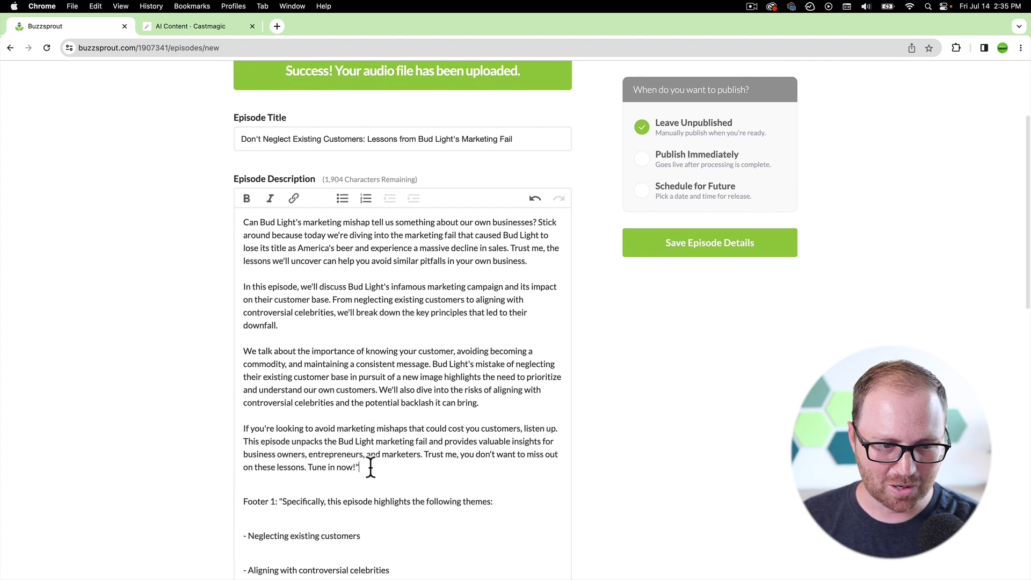
key(BackSpace)
scroll(348, 490, down, 1)
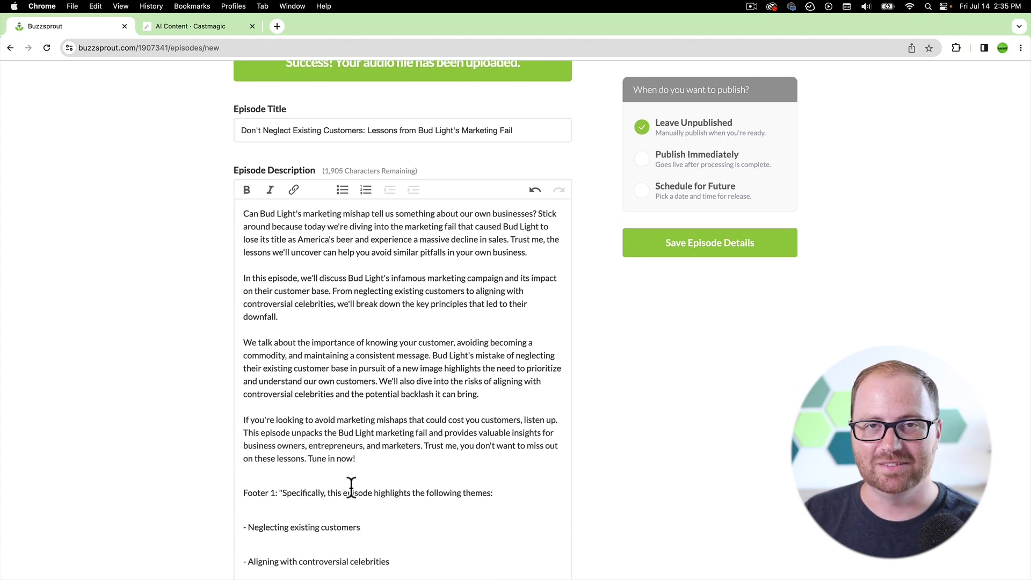
scroll(376, 482, down, 5)
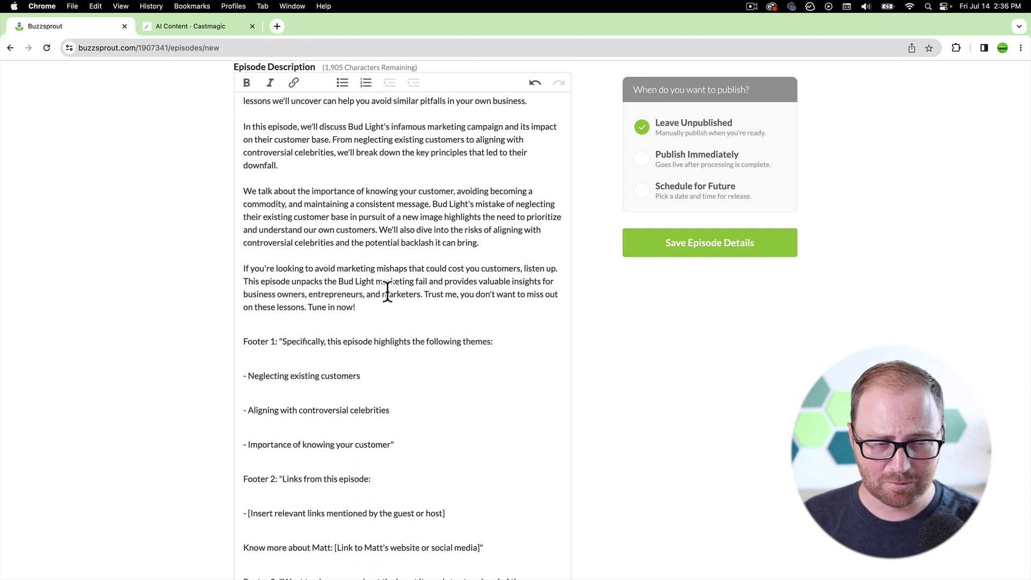
scroll(368, 348, down, 3)
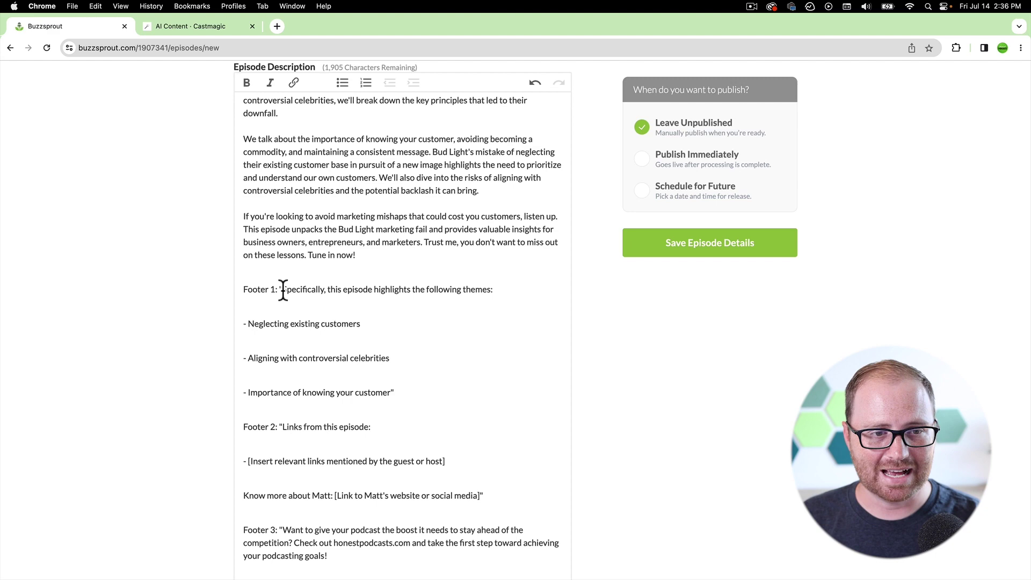
drag(283, 290, 245, 290)
key(BackSpace)
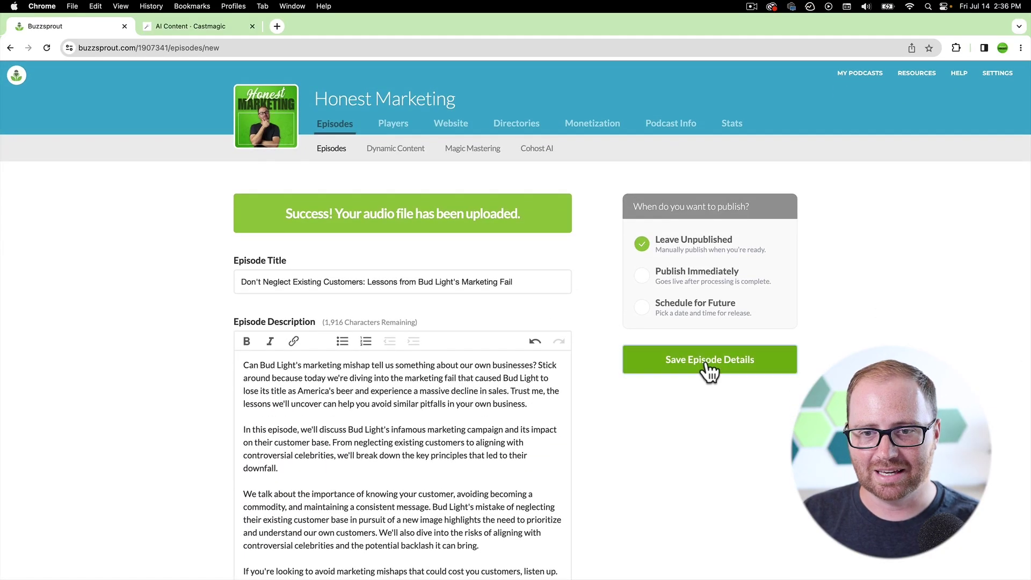
- Save the new episode's details and open the earlier guest episode's page
click(709, 368)
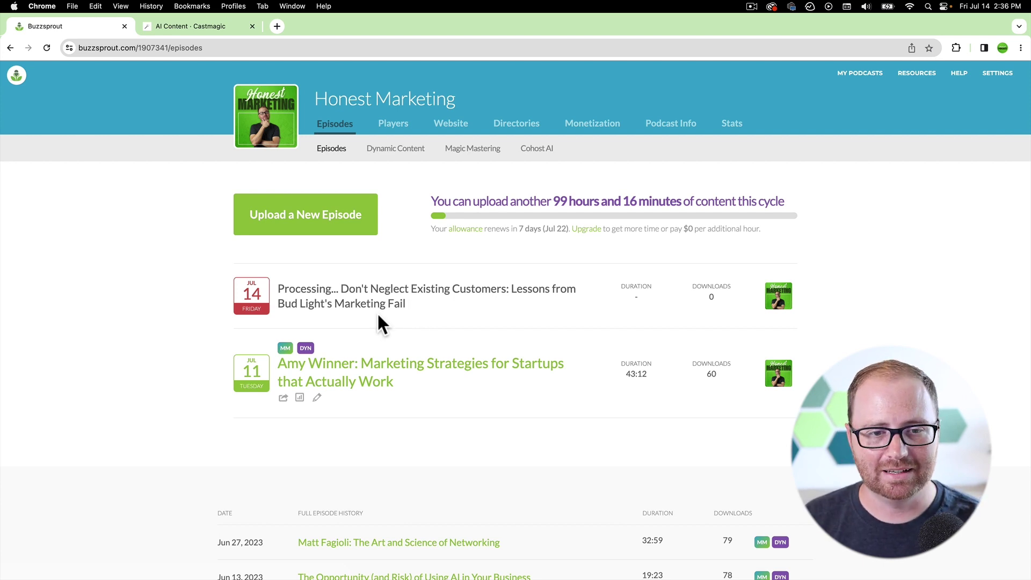
click(403, 365)
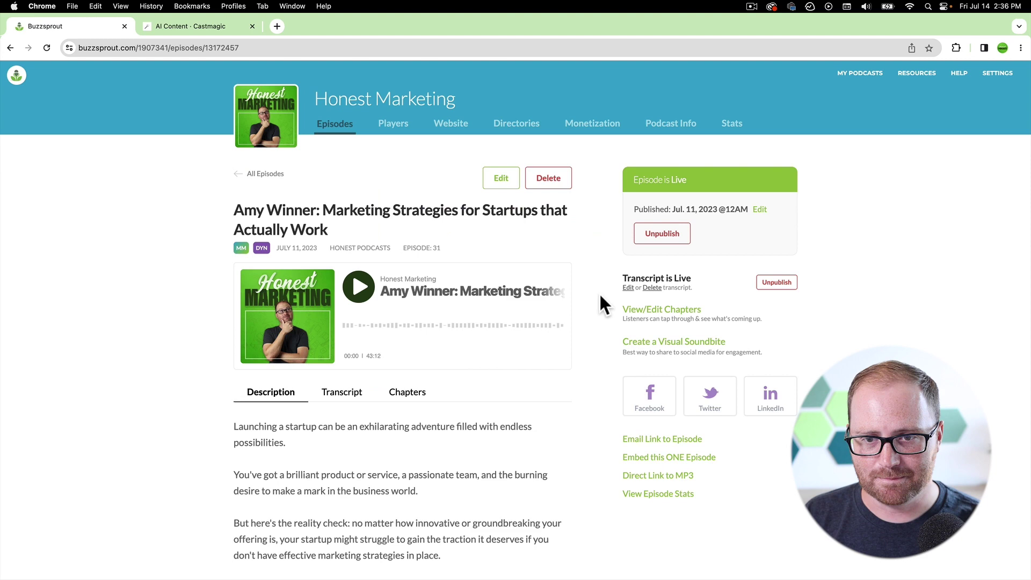
click(644, 311)
scroll(186, 343, down, 5)
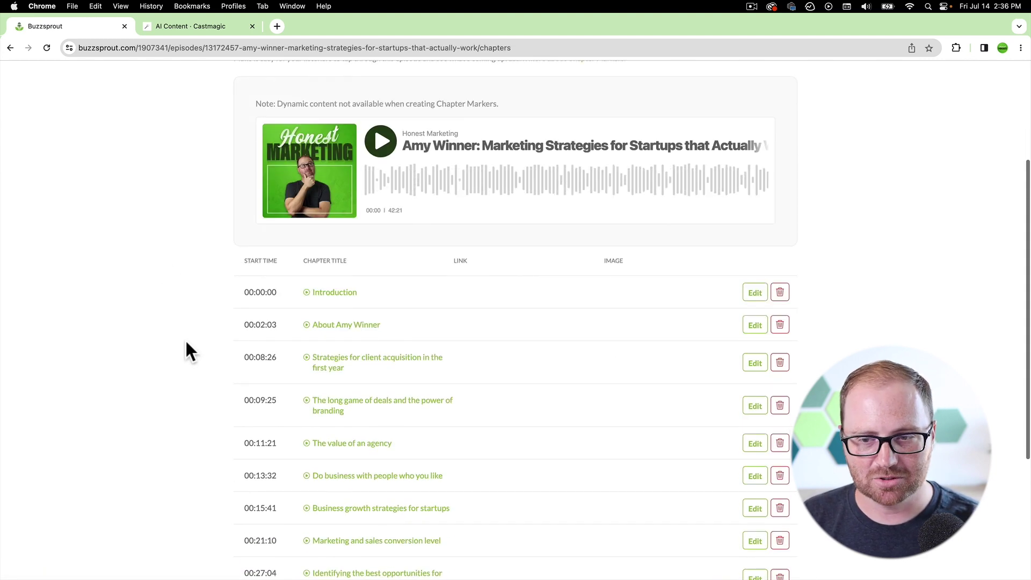
scroll(212, 375, down, 3)
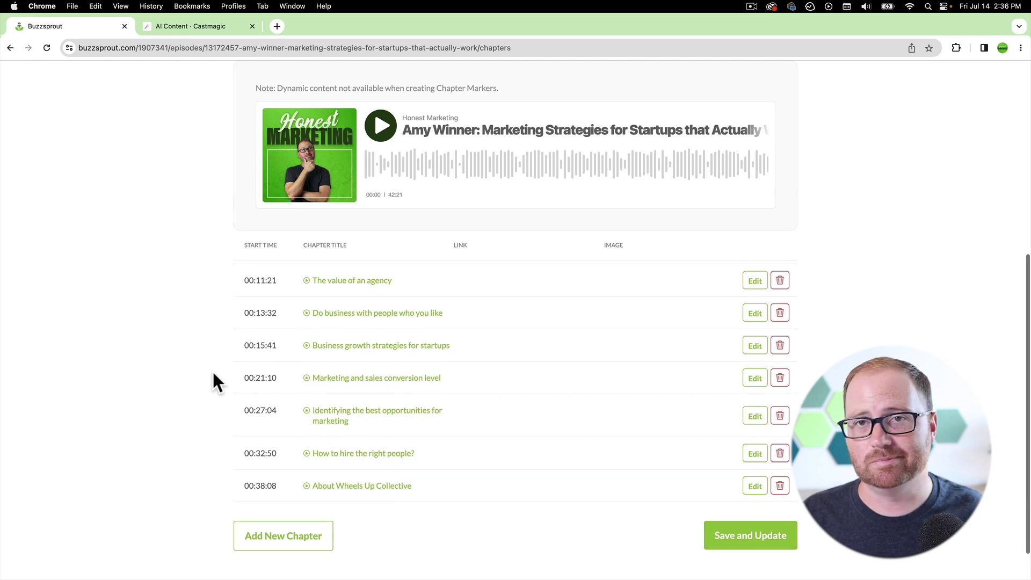
scroll(240, 379, up, 5)
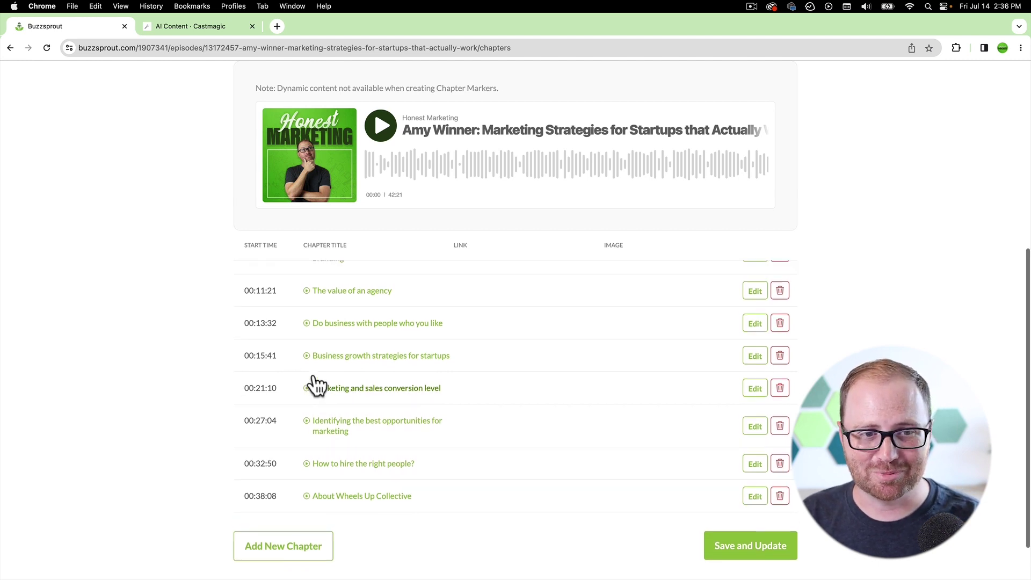
scroll(210, 417, down, 3)
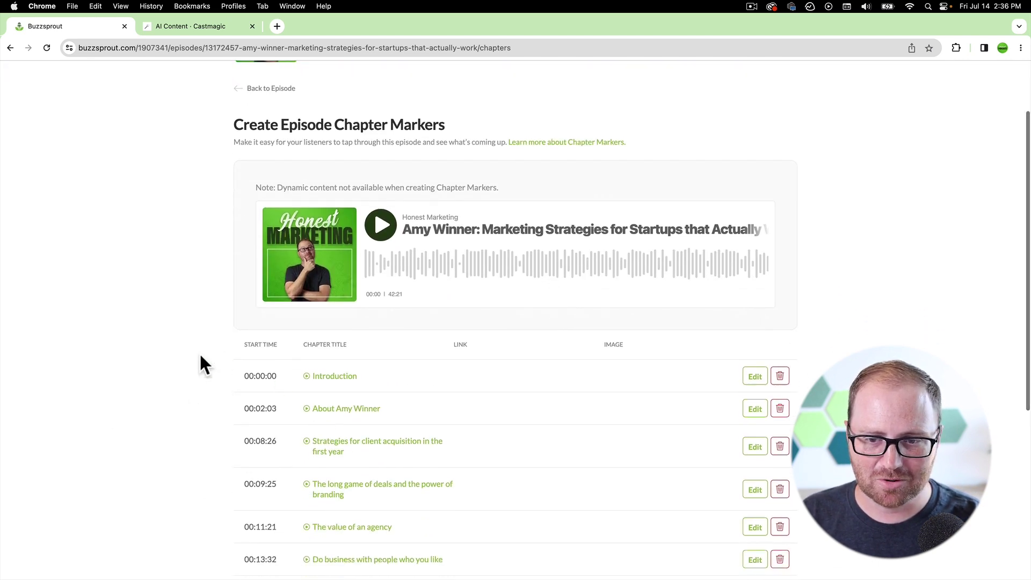
scroll(184, 397, down, 3)
scroll(195, 397, up, 5)
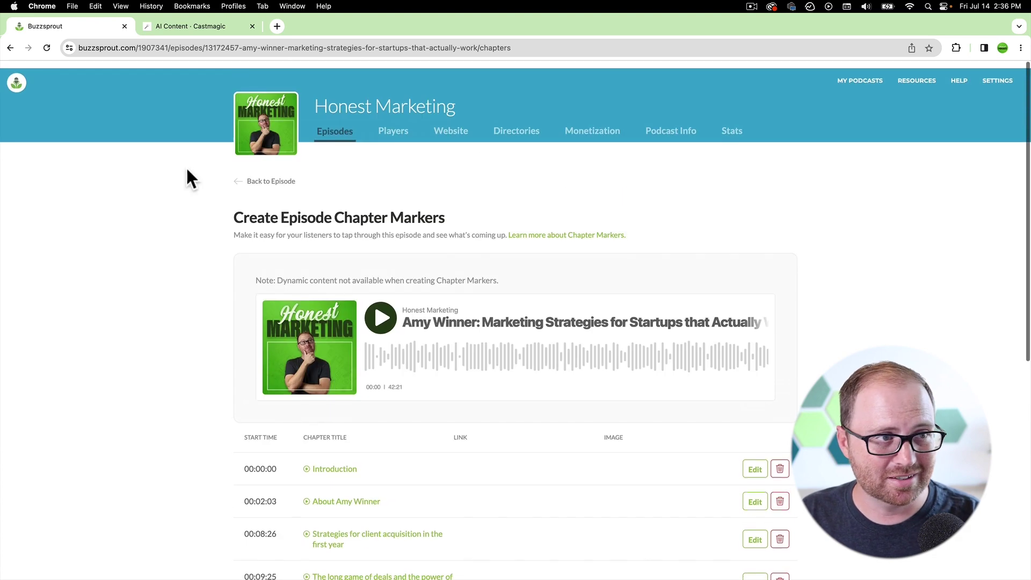
click(10, 47)
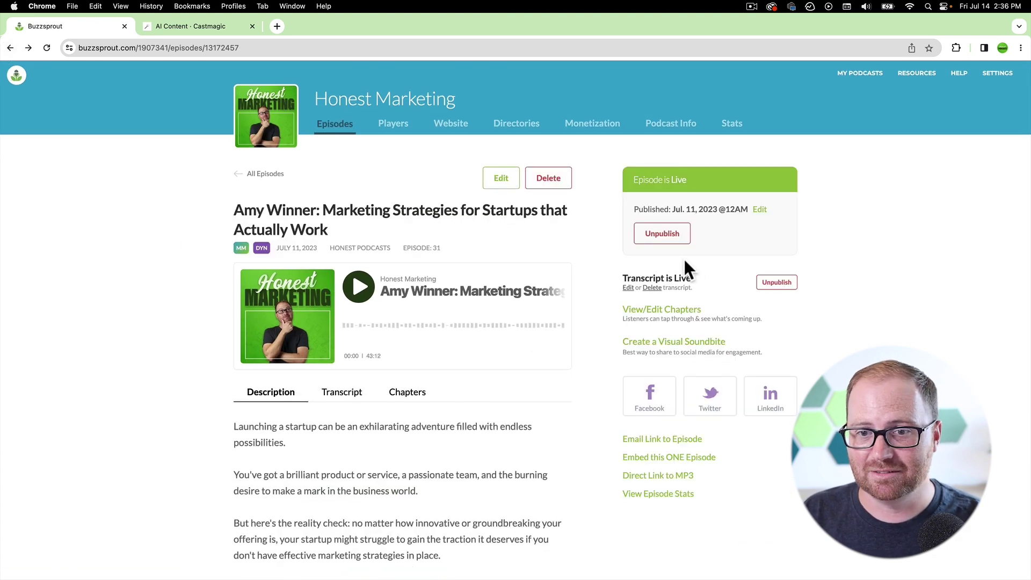
- Open the earlier episode's live transcript for editing and save it unchanged
click(628, 287)
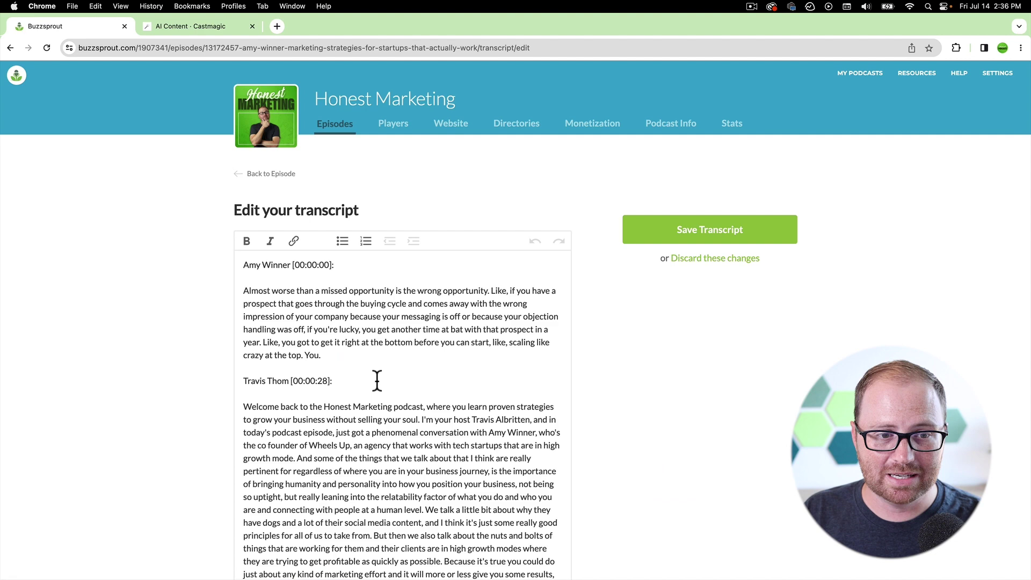
scroll(381, 383, down, 5)
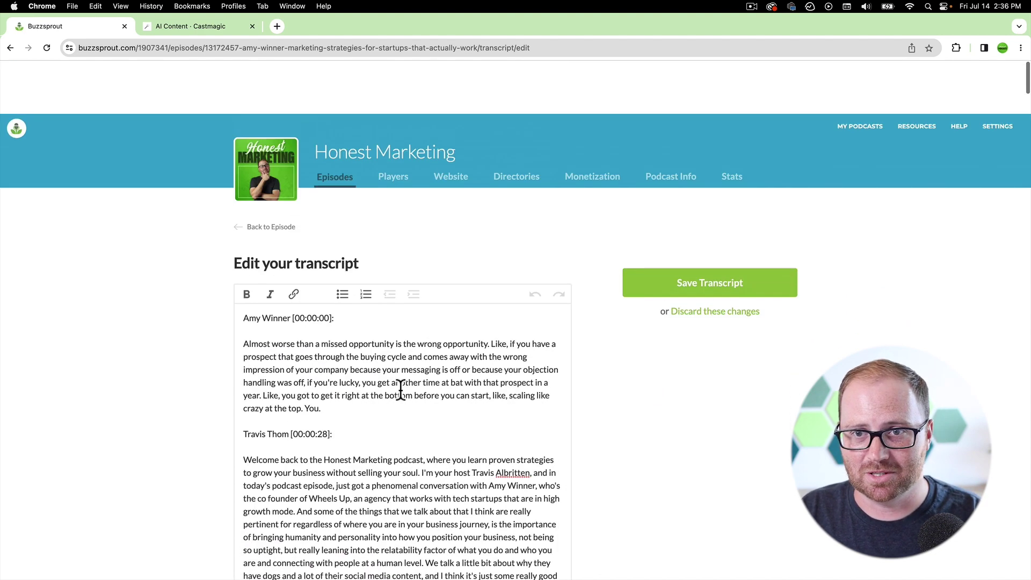
click(693, 231)
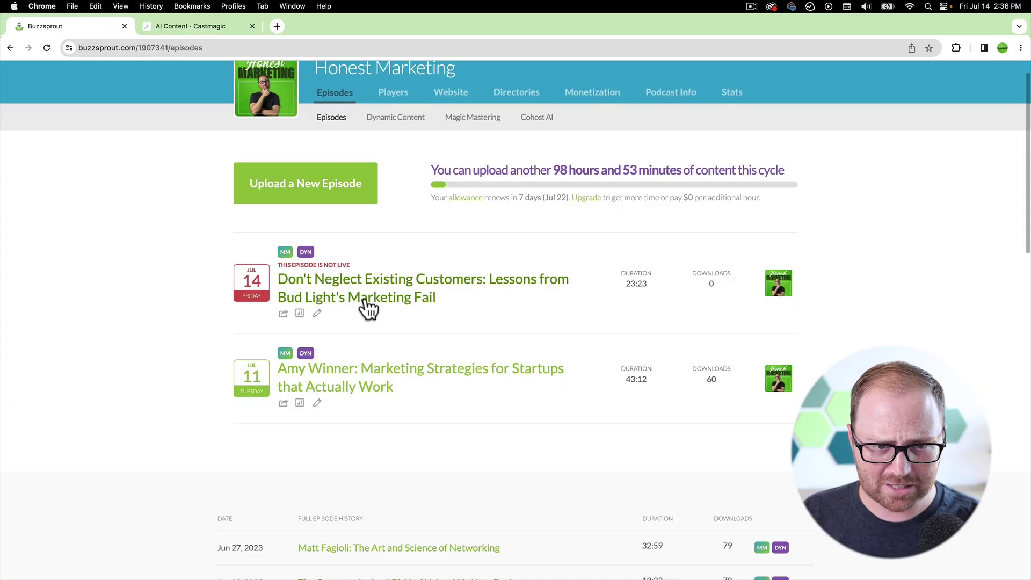
- Open the Bud Light episode's page and look over its Not Live status and description
click(396, 295)
scroll(447, 379, up, 1)
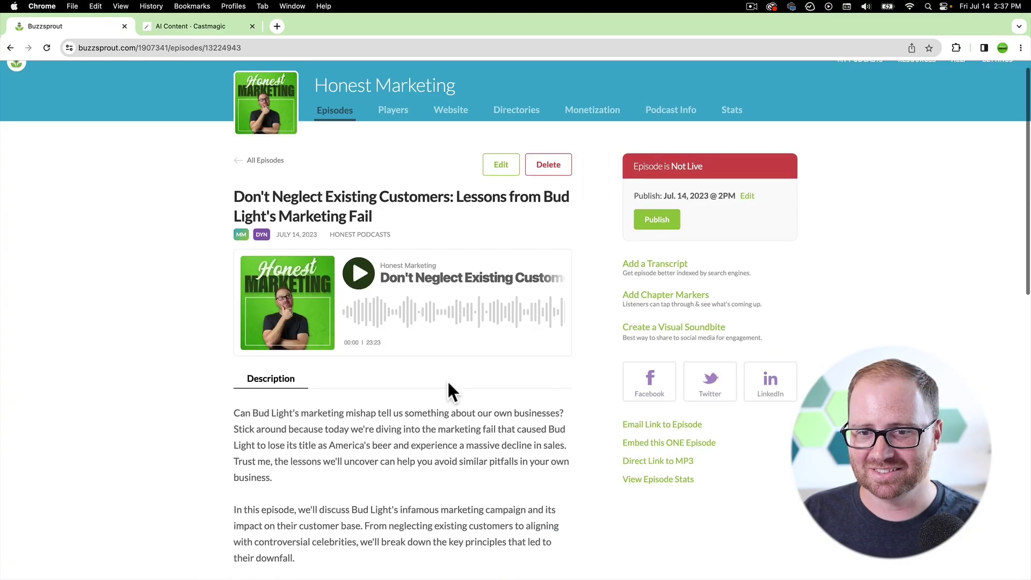
scroll(447, 379, down, 1)
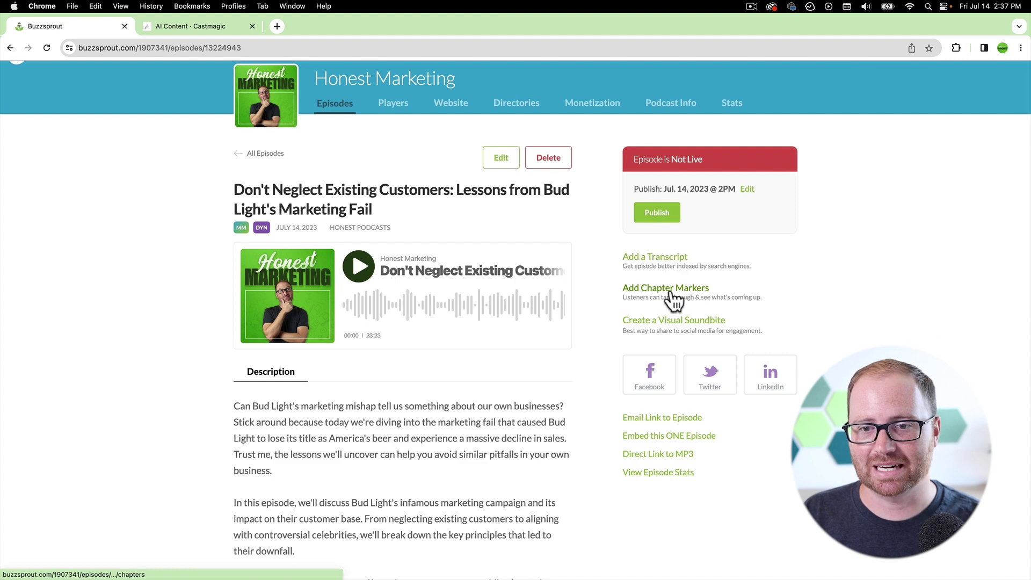
scroll(582, 314, down, 1)
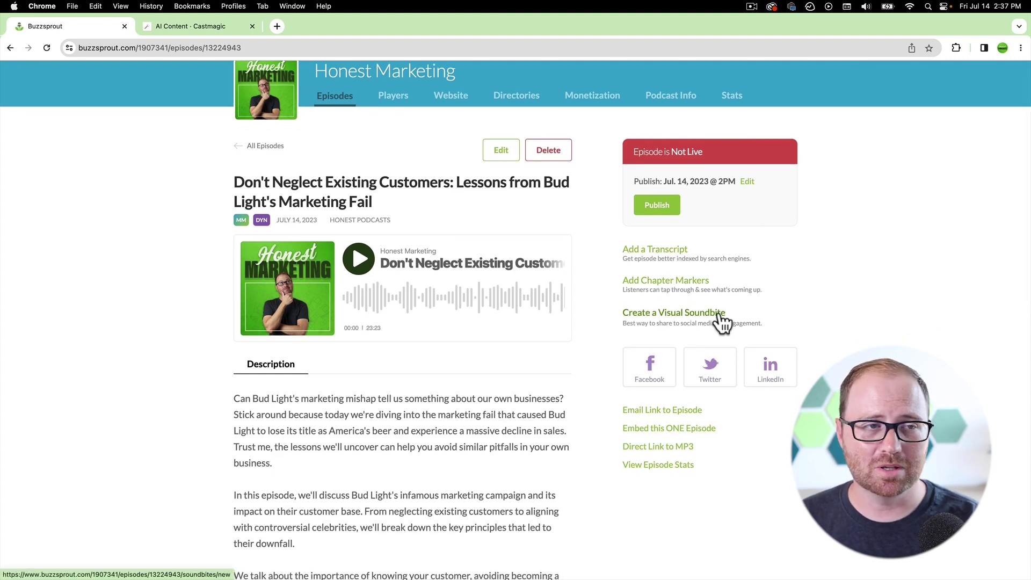
- Scroll through the Bud Light recording's Clip finder quotes, then bring up the Buzzsprout episode page
click(237, 25)
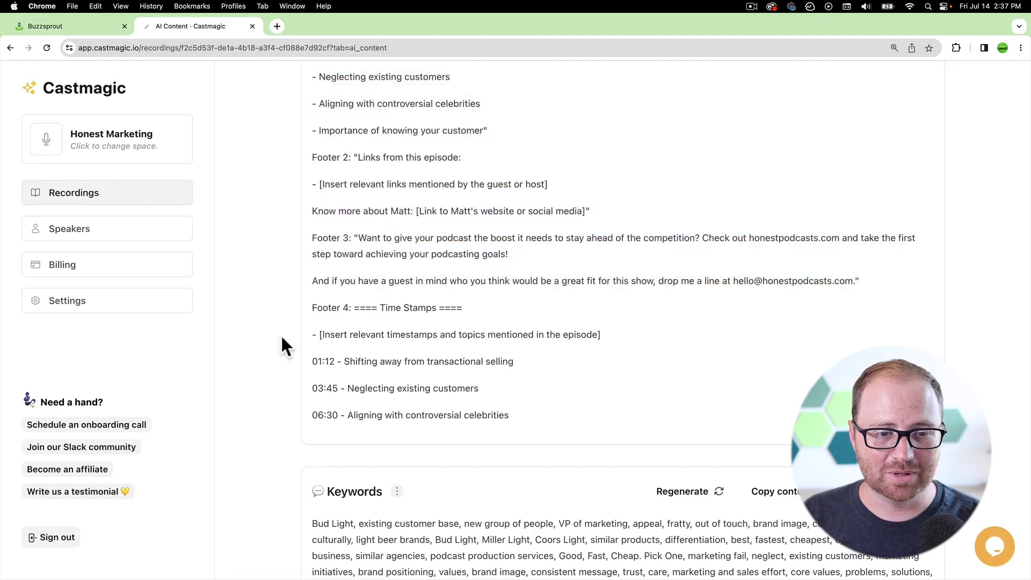
scroll(281, 343, down, 15)
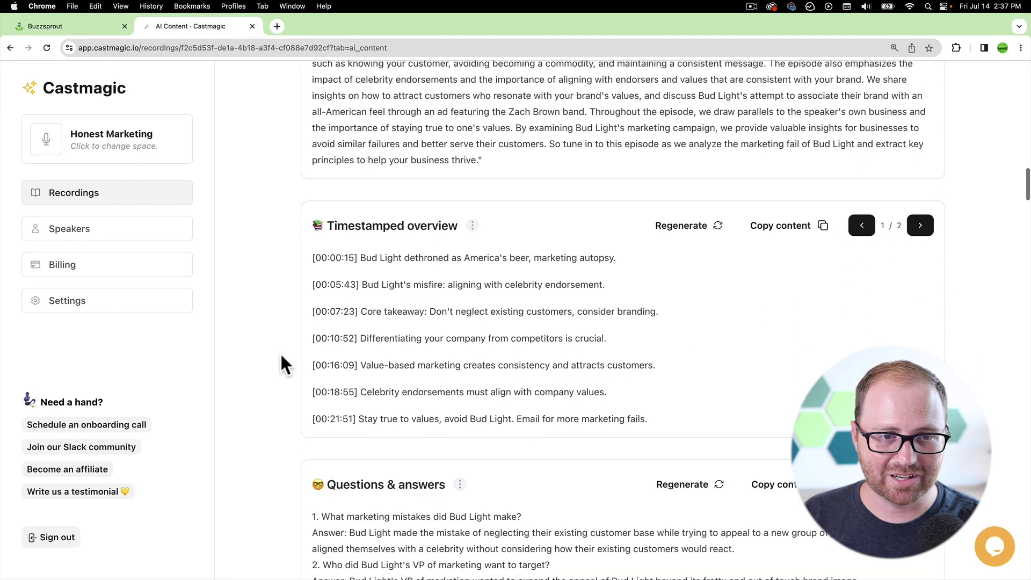
scroll(281, 356, down, 20)
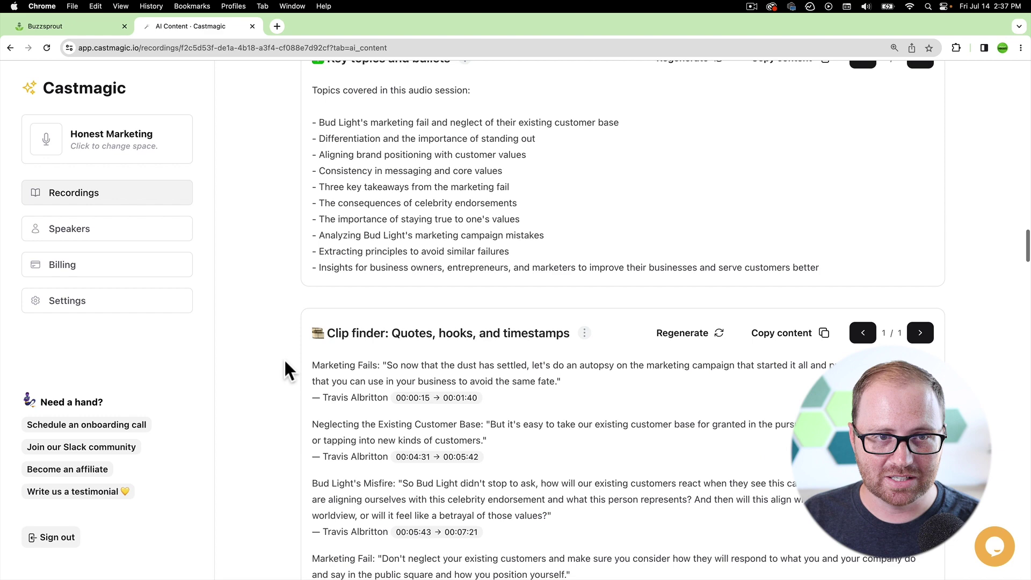
scroll(285, 358, down, 5)
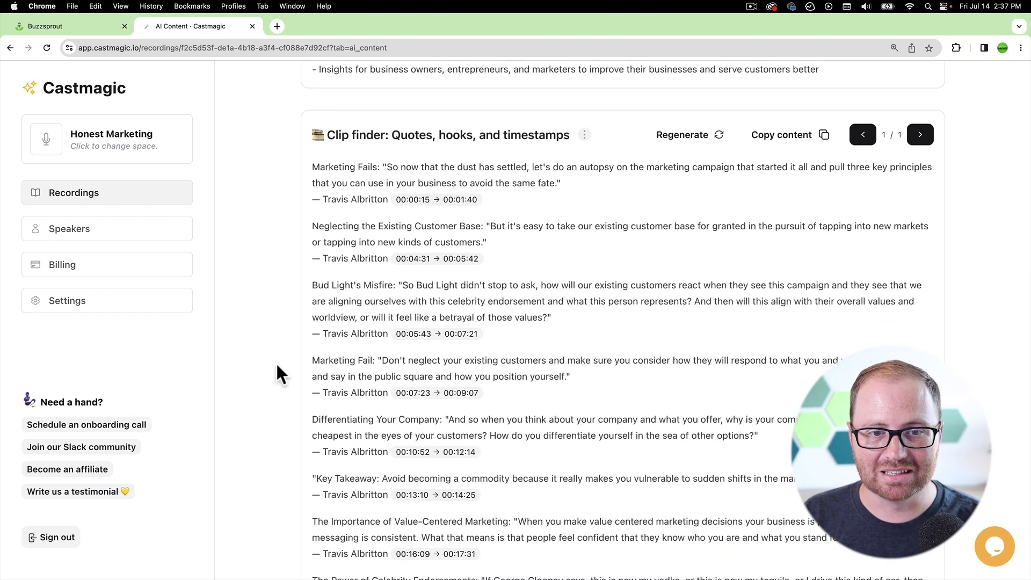
scroll(278, 366, down, 2)
scroll(290, 363, down, 3)
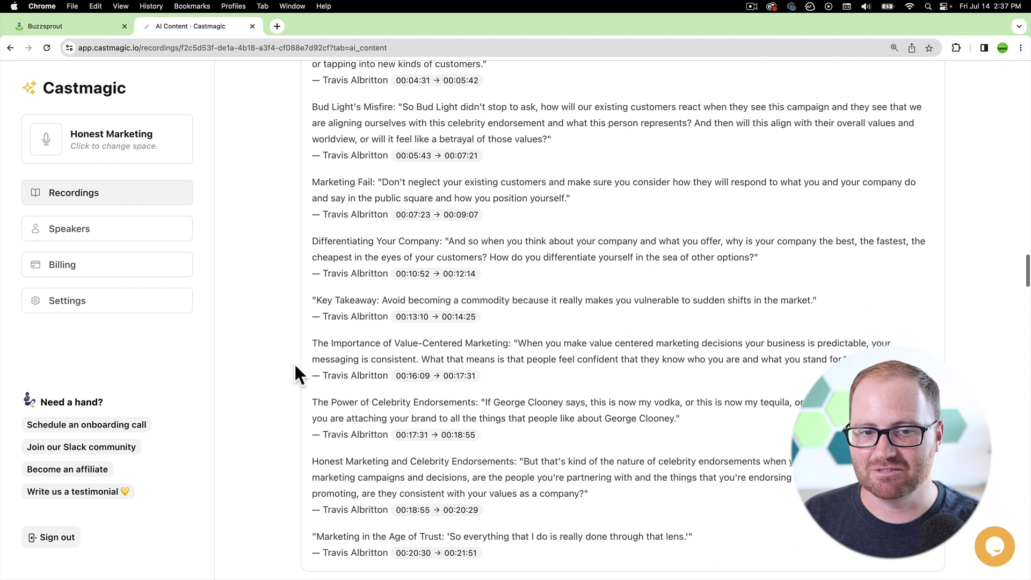
scroll(294, 362, down, 1)
scroll(294, 362, down, 1)
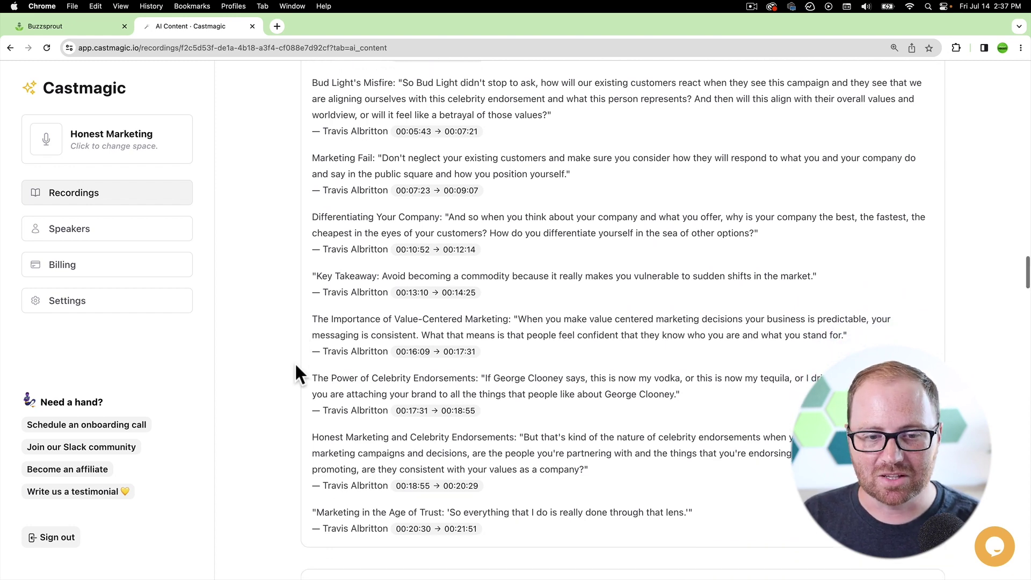
click(69, 28)
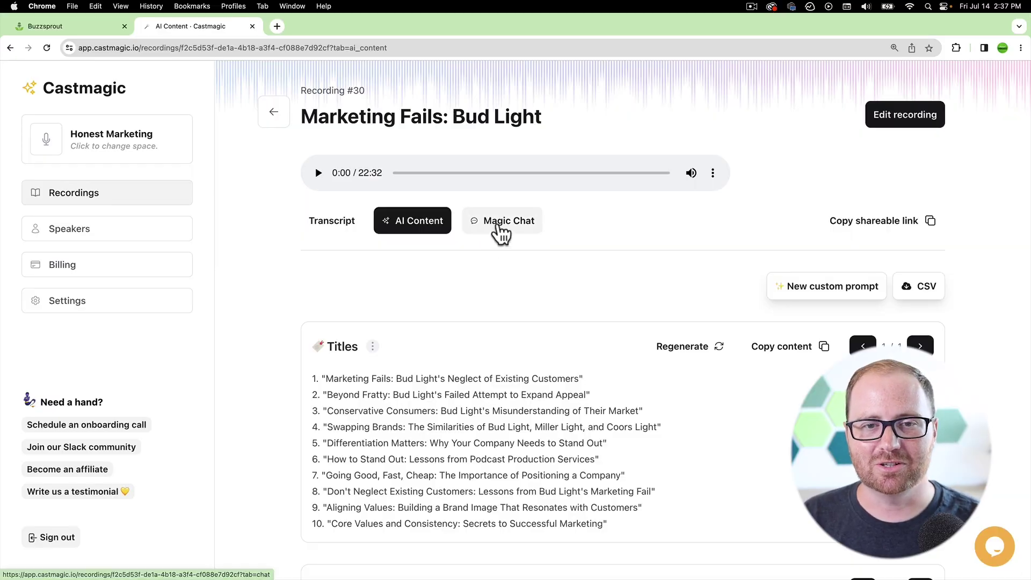
click(500, 231)
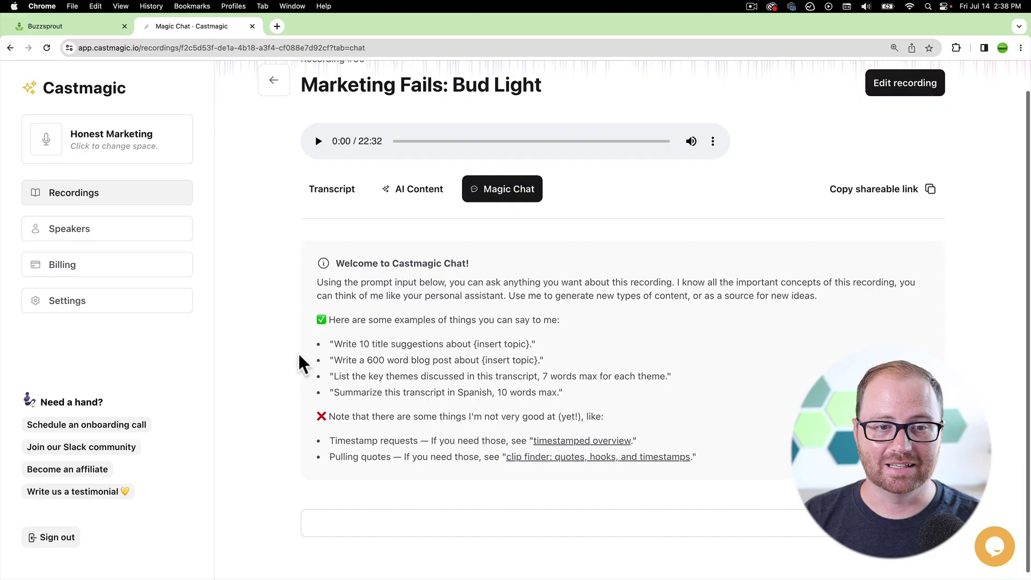
scroll(337, 355, down, 1)
drag(337, 355, 535, 352)
click(555, 356)
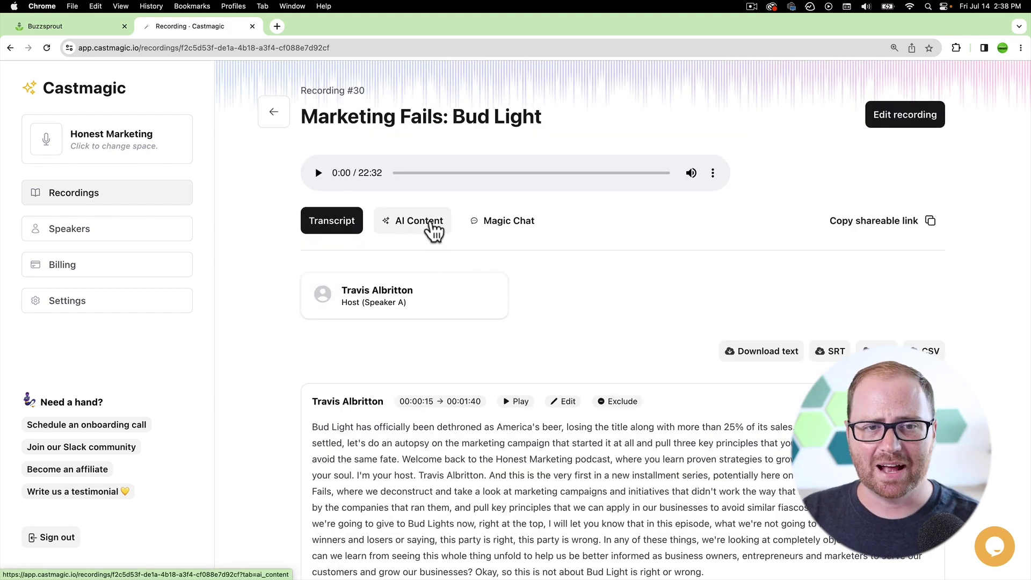
click(413, 221)
scroll(244, 357, down, 5)
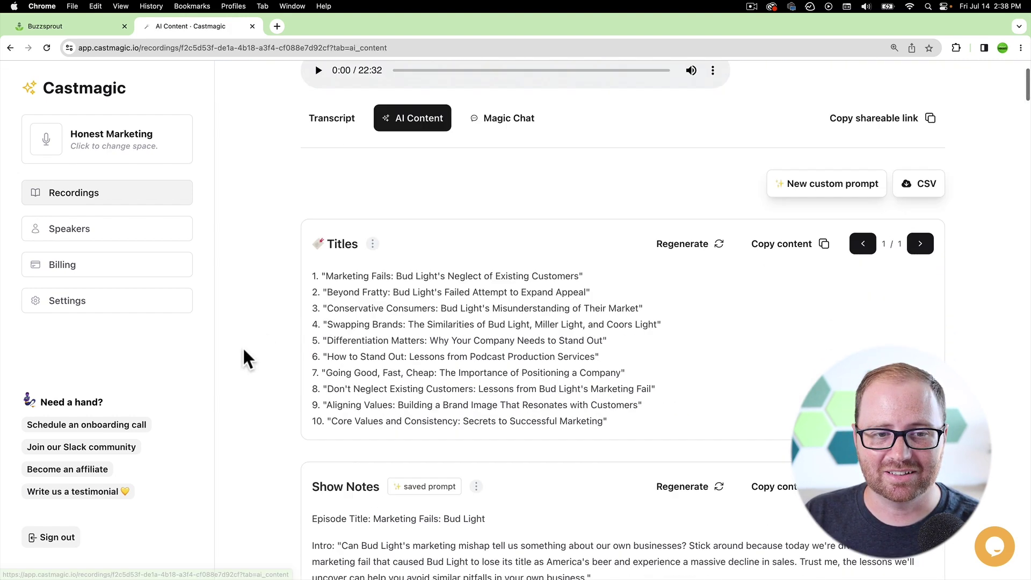
scroll(258, 345, down, 2)
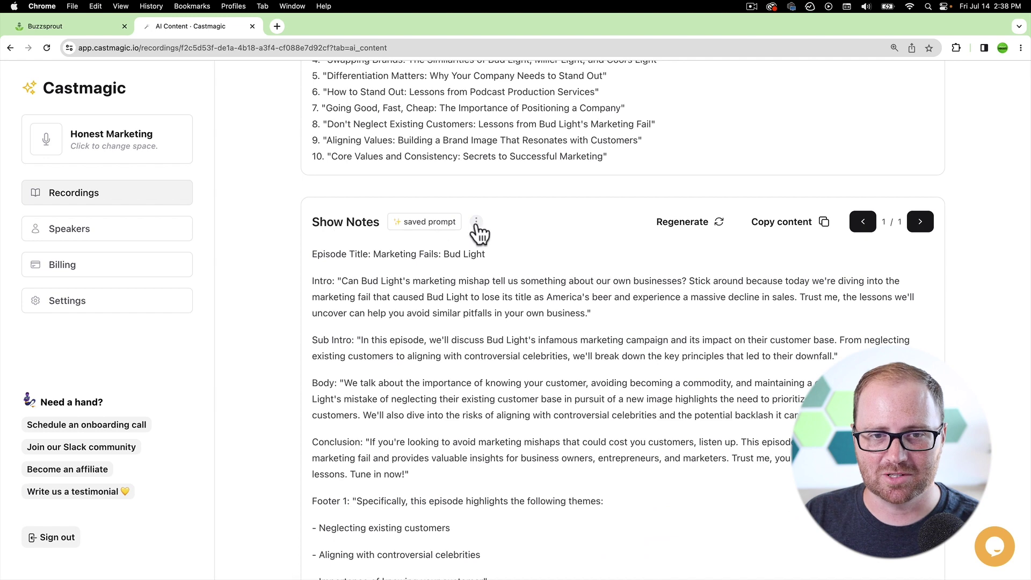
click(476, 222)
click(516, 287)
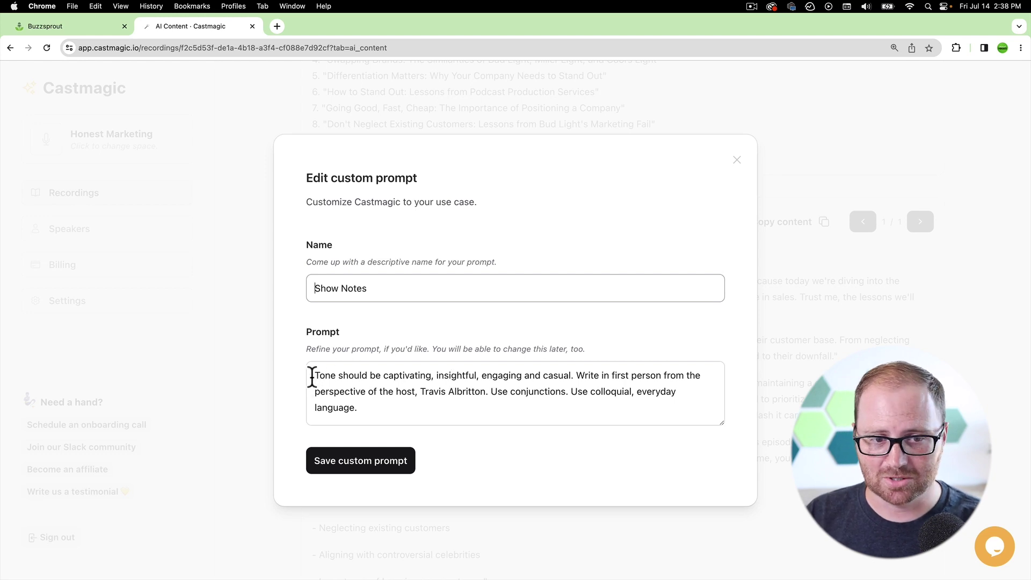
drag(314, 376, 564, 396)
scroll(529, 395, down, 1)
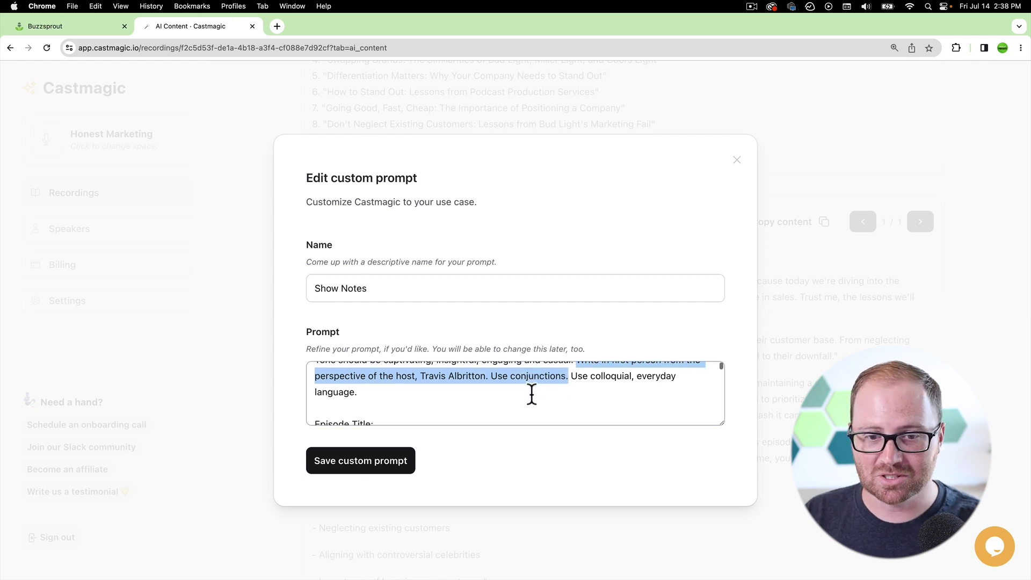
click(499, 389)
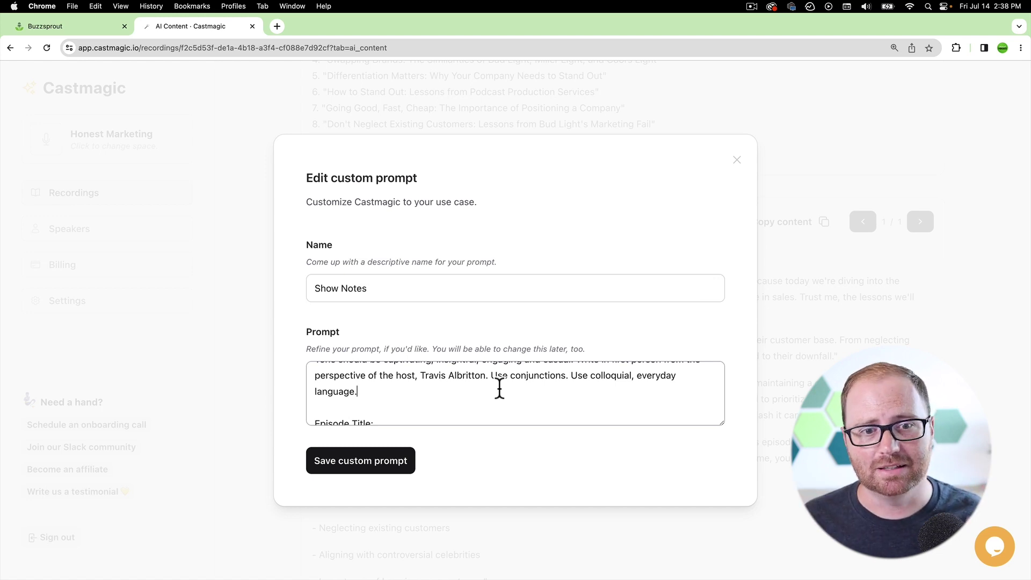
scroll(499, 389, down, 5)
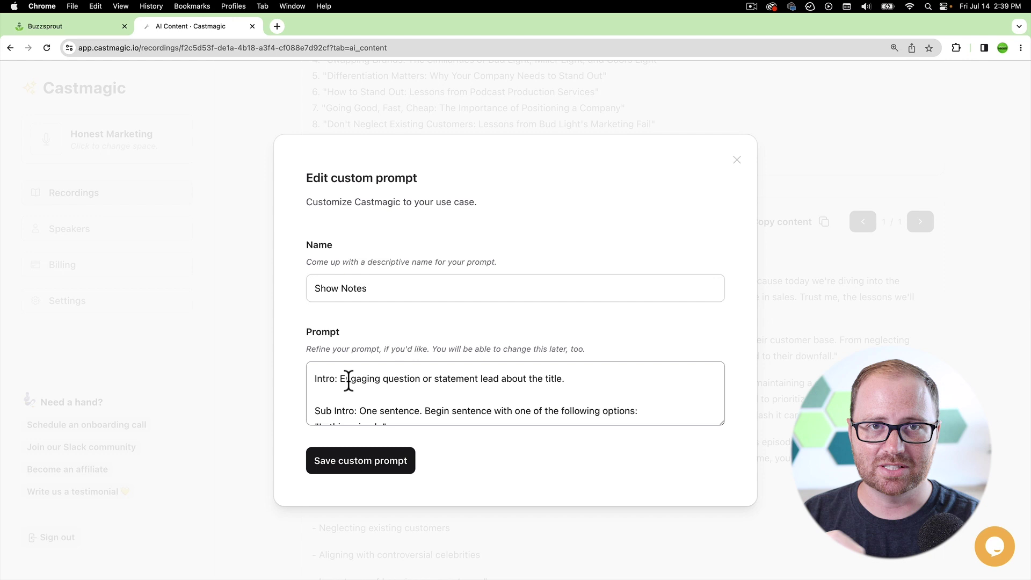
scroll(349, 381, down, 1)
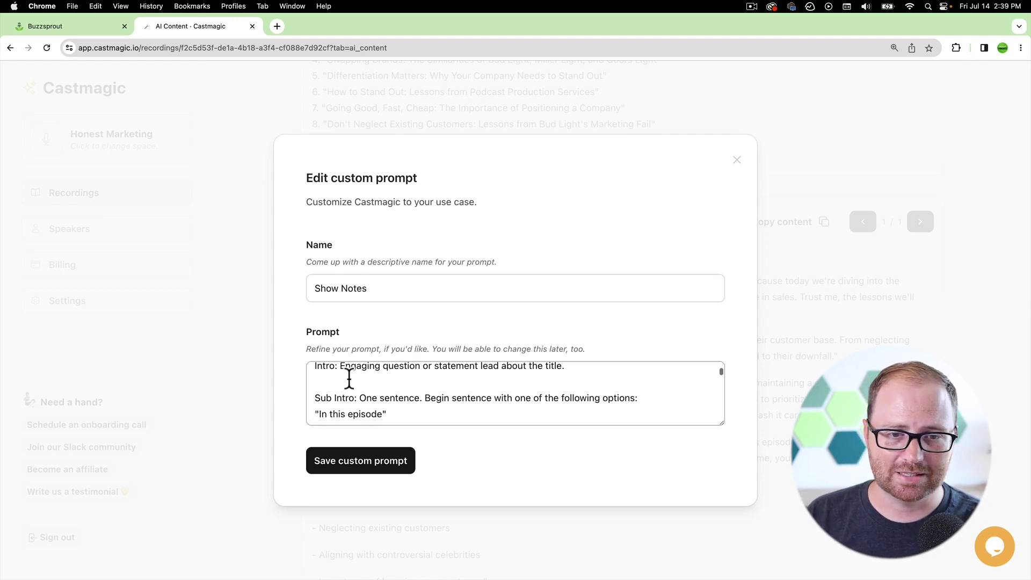
drag(342, 375, 575, 374)
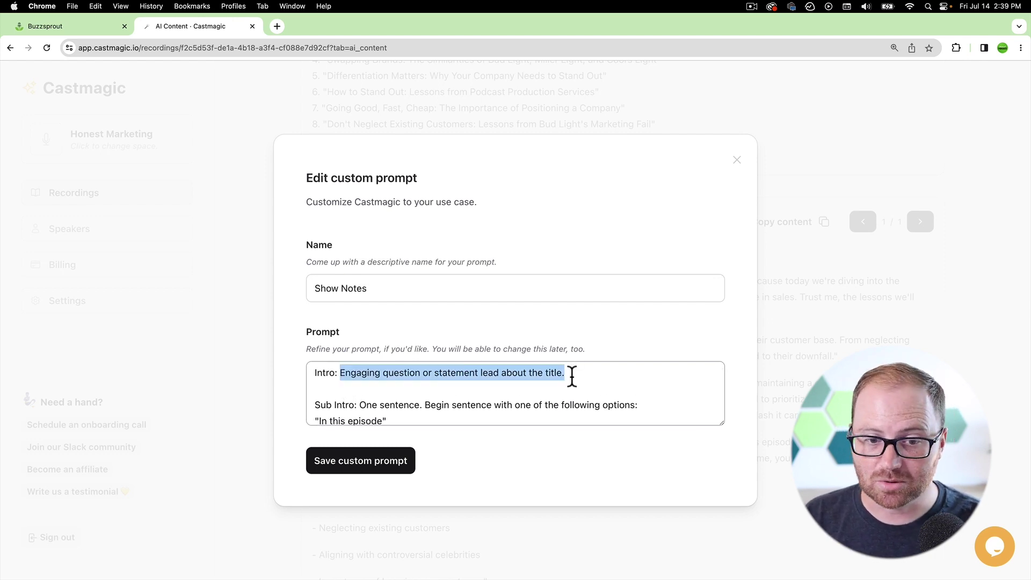
scroll(577, 378, down, 1)
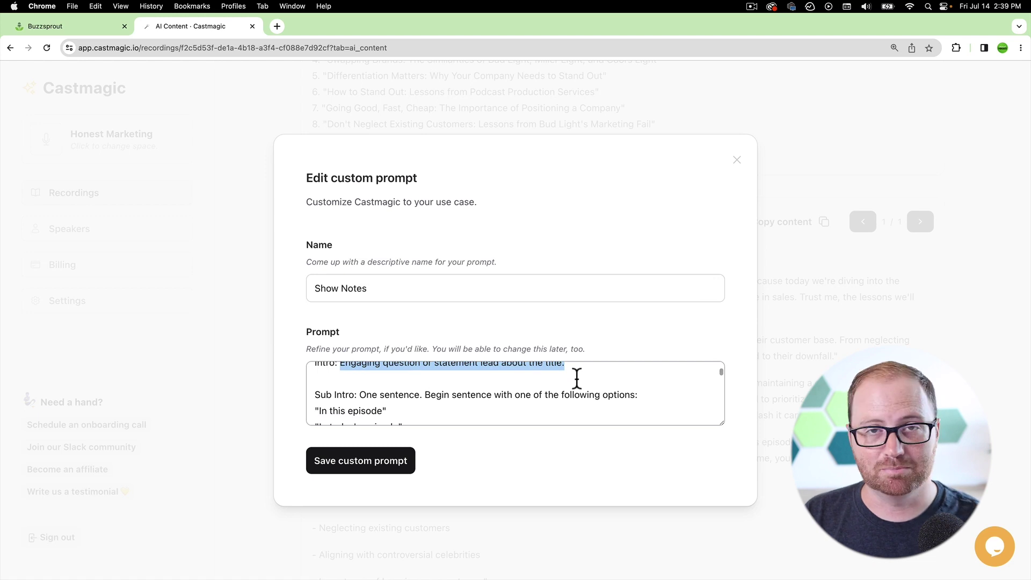
scroll(577, 379, down, 2)
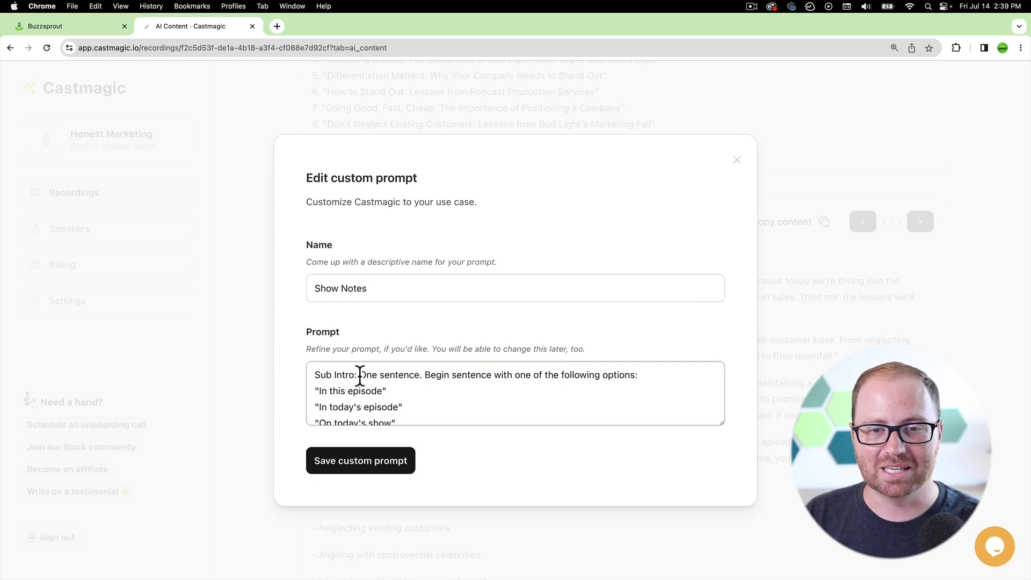
scroll(361, 374, down, 2)
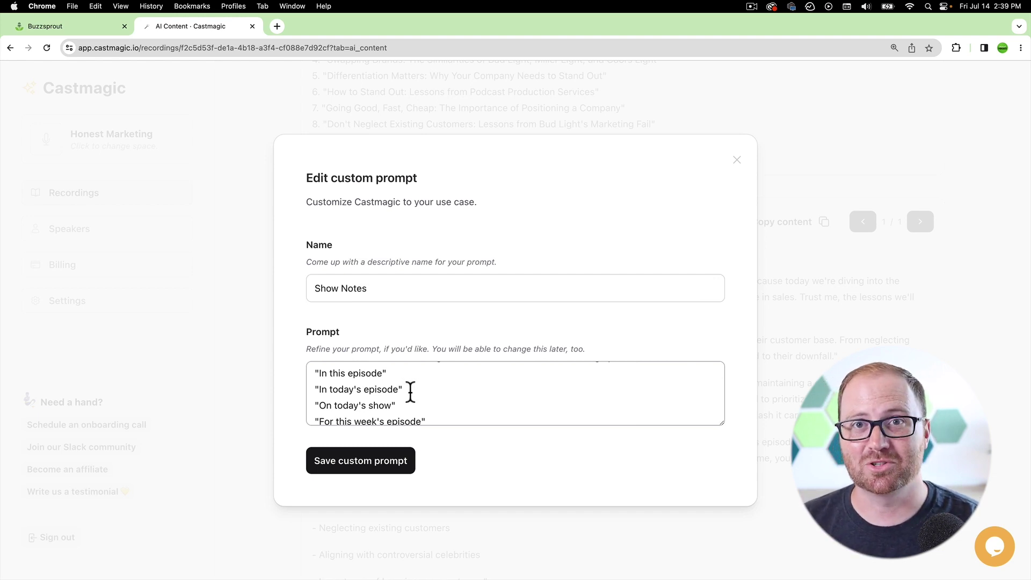
scroll(407, 395, up, 3)
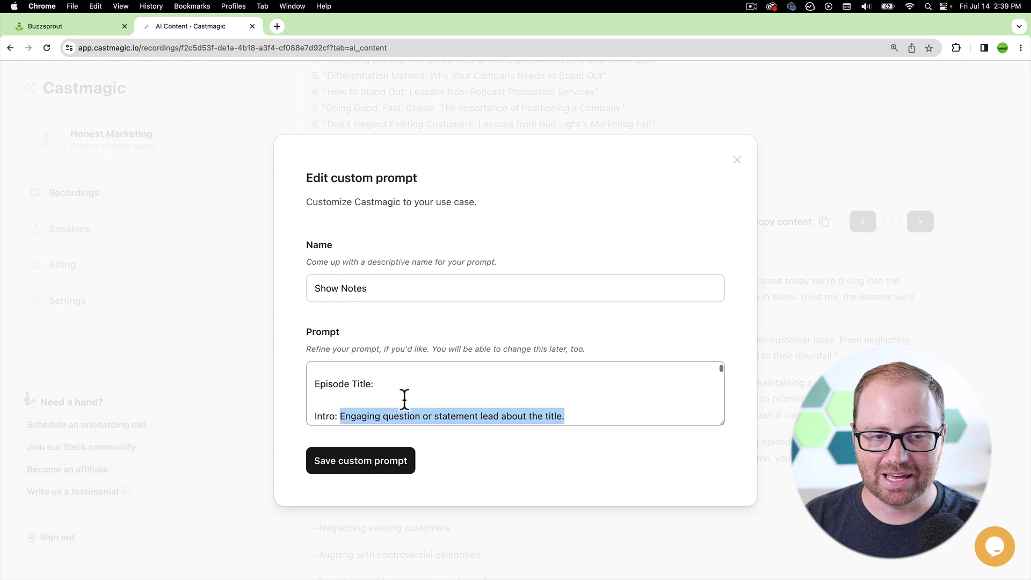
scroll(409, 398, down, 5)
scroll(417, 399, down, 3)
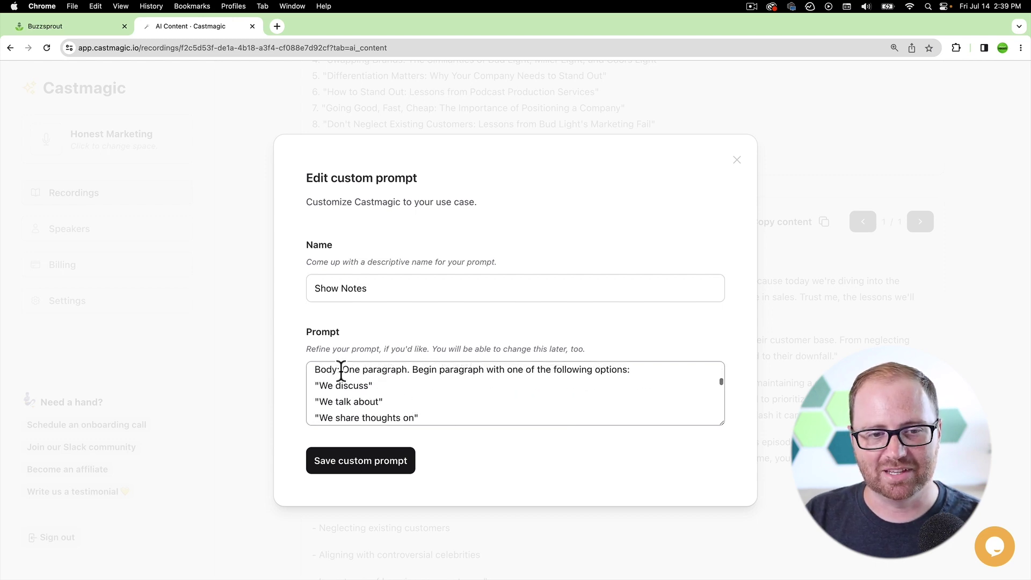
drag(351, 370, 605, 370)
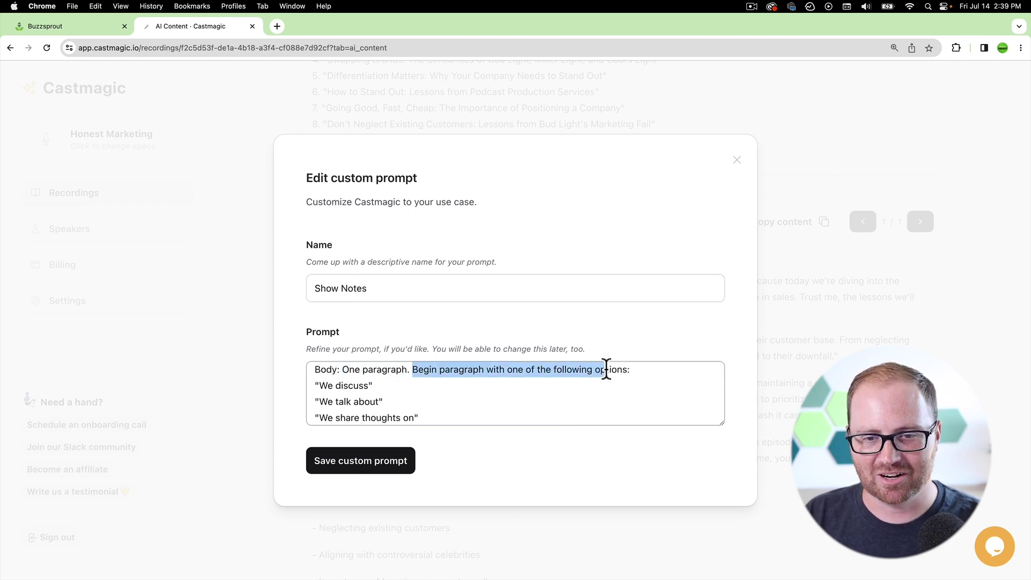
click(604, 369)
scroll(605, 370, down, 1)
scroll(419, 368, down, 2)
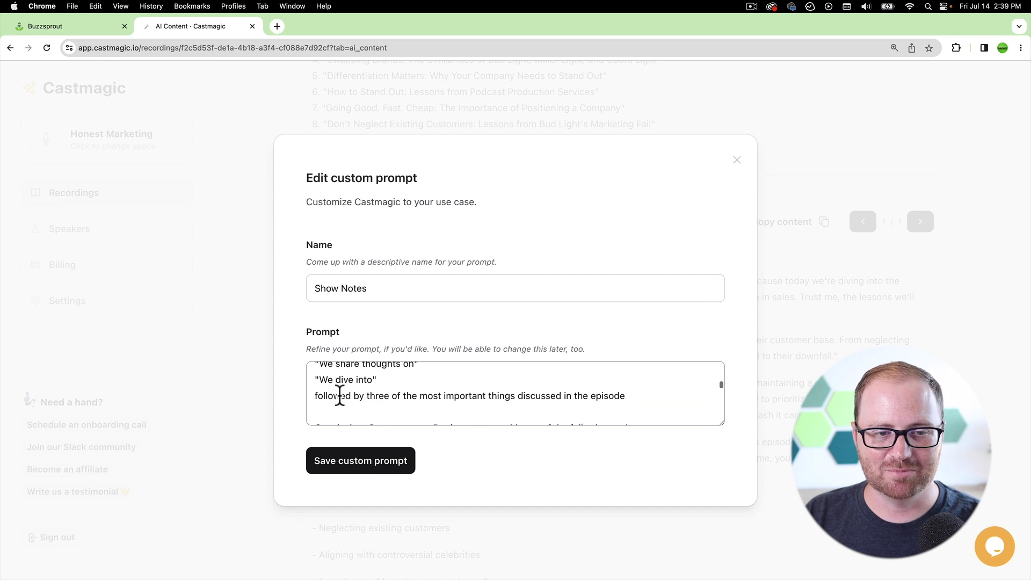
drag(317, 398, 628, 398)
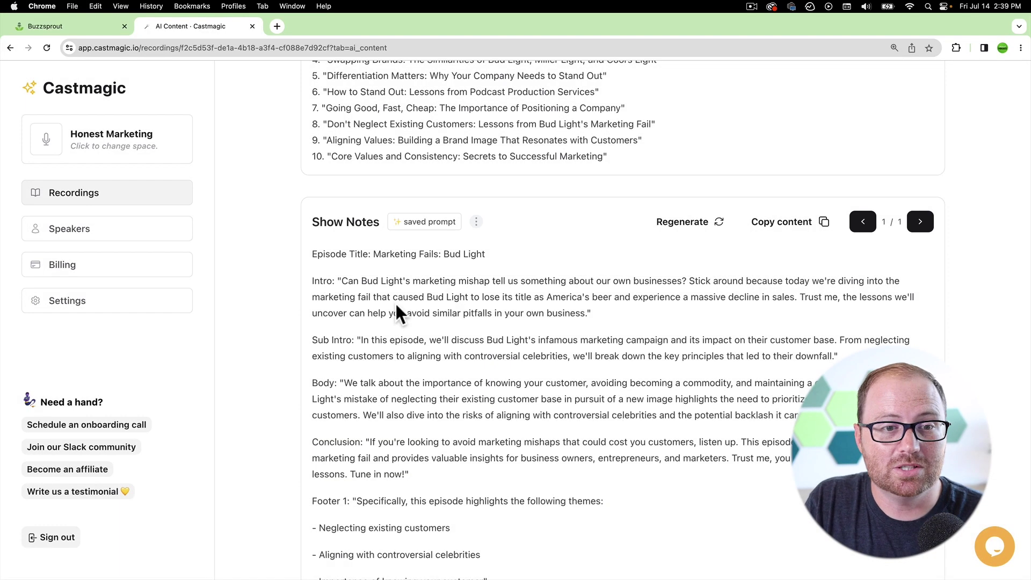
scroll(272, 349, down, 2)
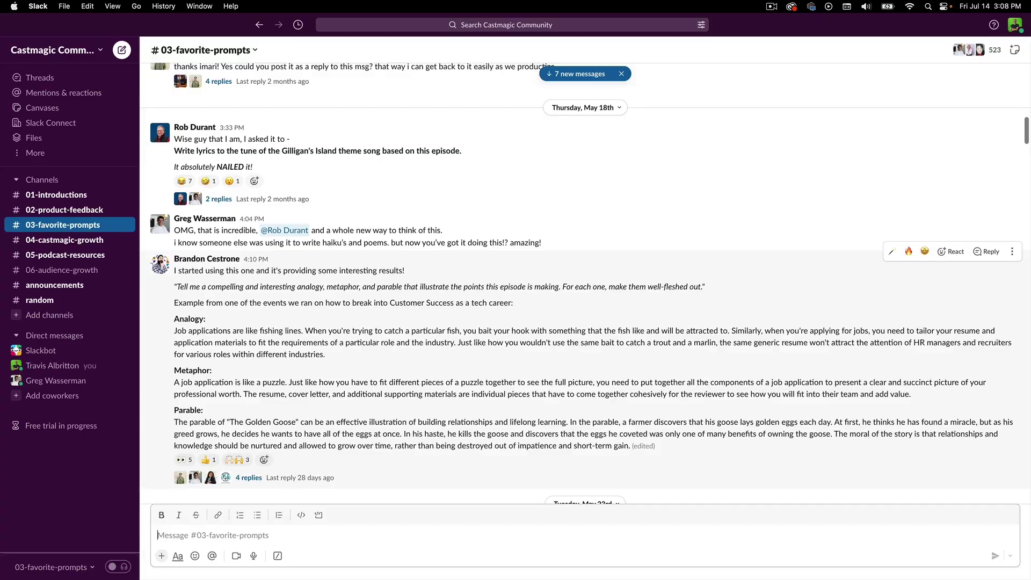
- Read through #03-favorite-prompts ideas such as acrostic poems, singing telegrams and Dr. Seuss-style books
scroll(586, 285, down, 5)
scroll(585, 283, down, 15)
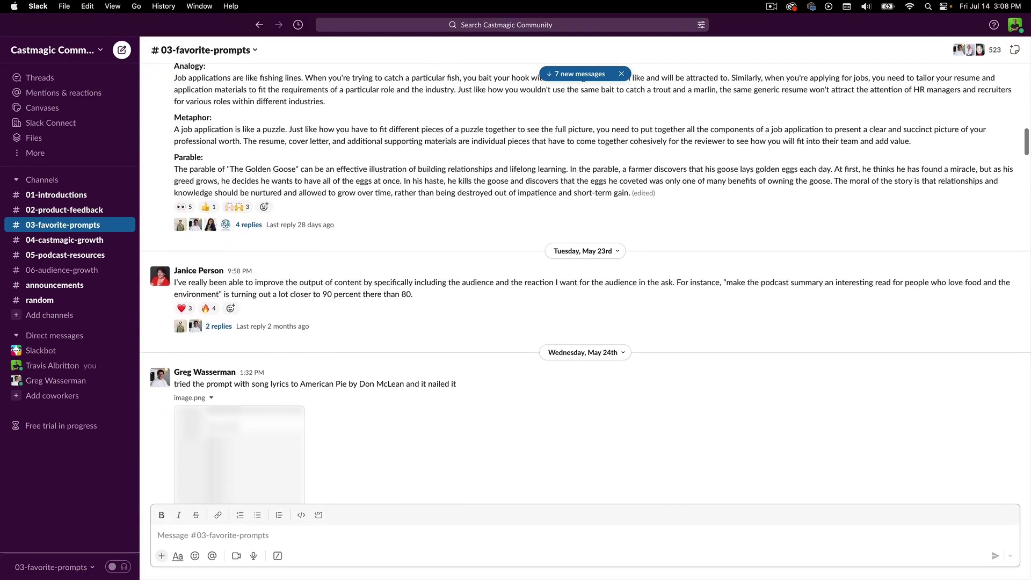
scroll(585, 446, down, 1)
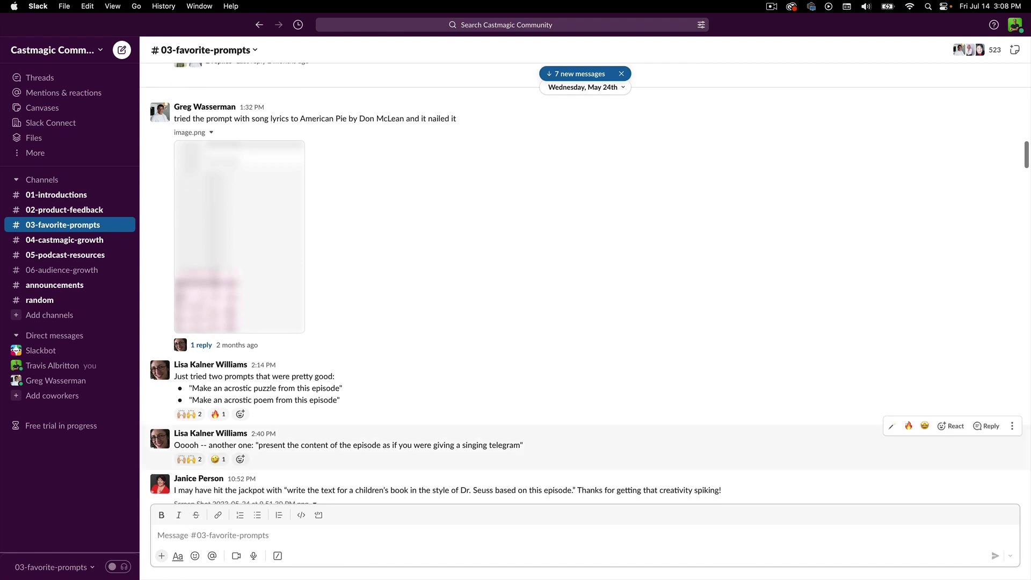
scroll(585, 446, down, 12)
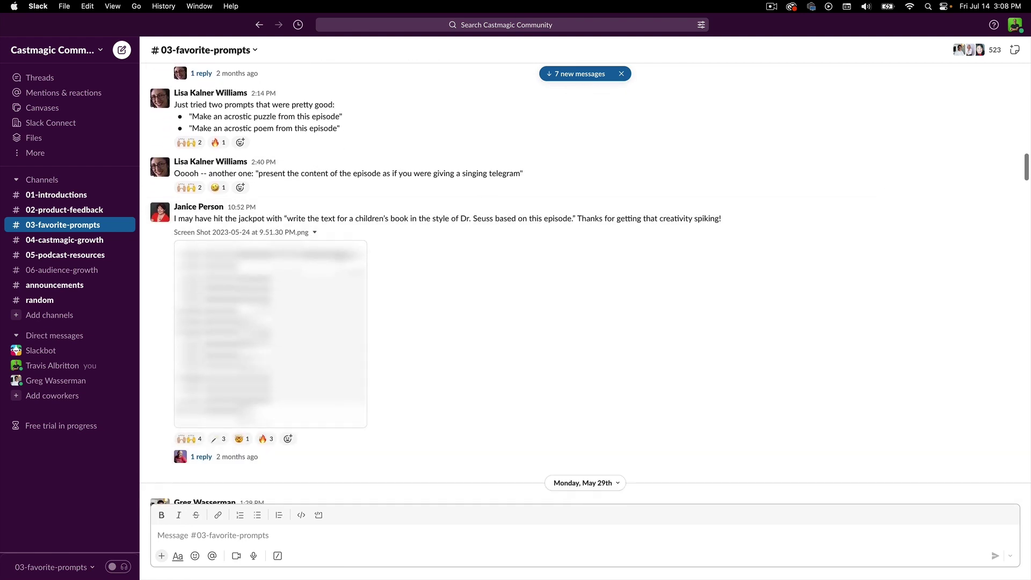
scroll(585, 445, down, 11)
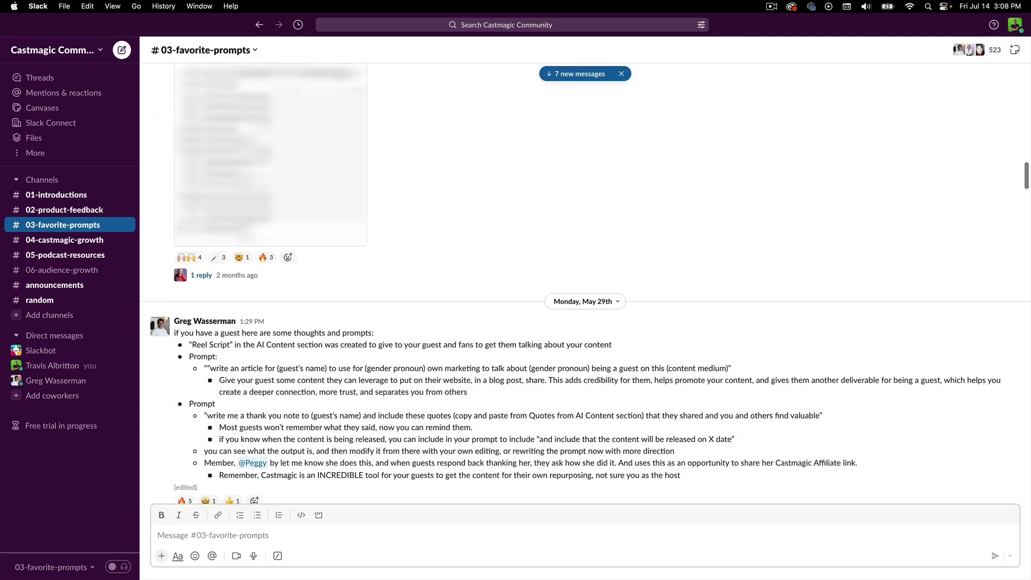